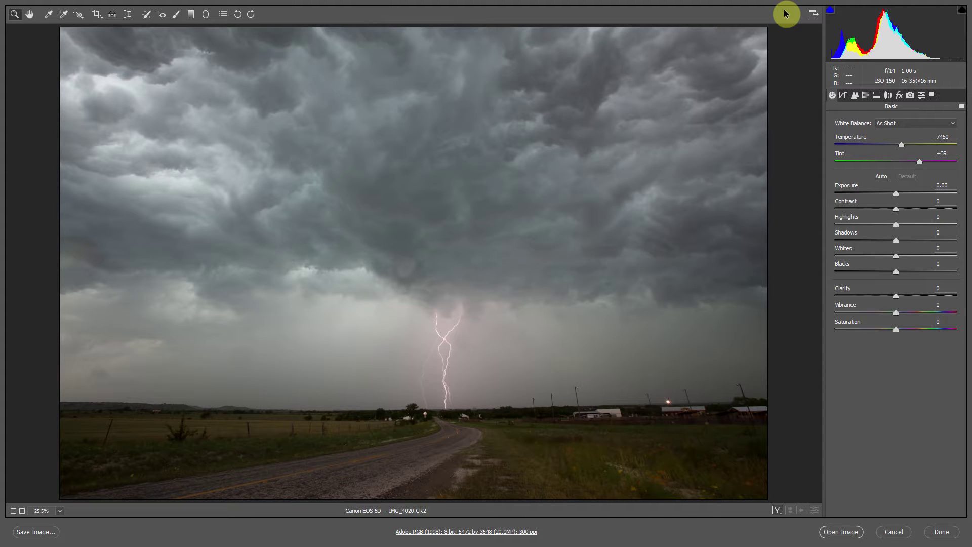
Try several white balance presets and a warmer Temperature, then return White Balance to Auto (7500, +30)
left_click(921, 124)
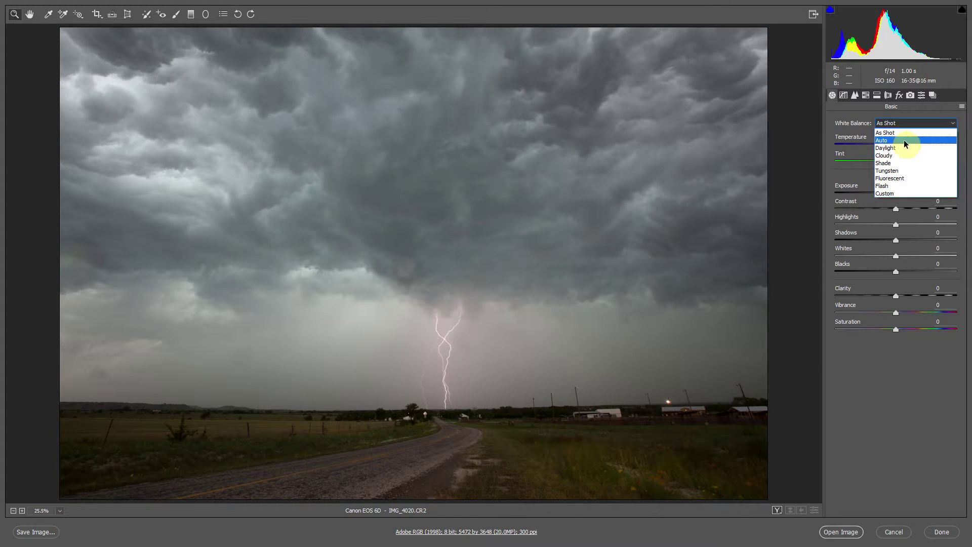
left_click(903, 140)
key("Down")
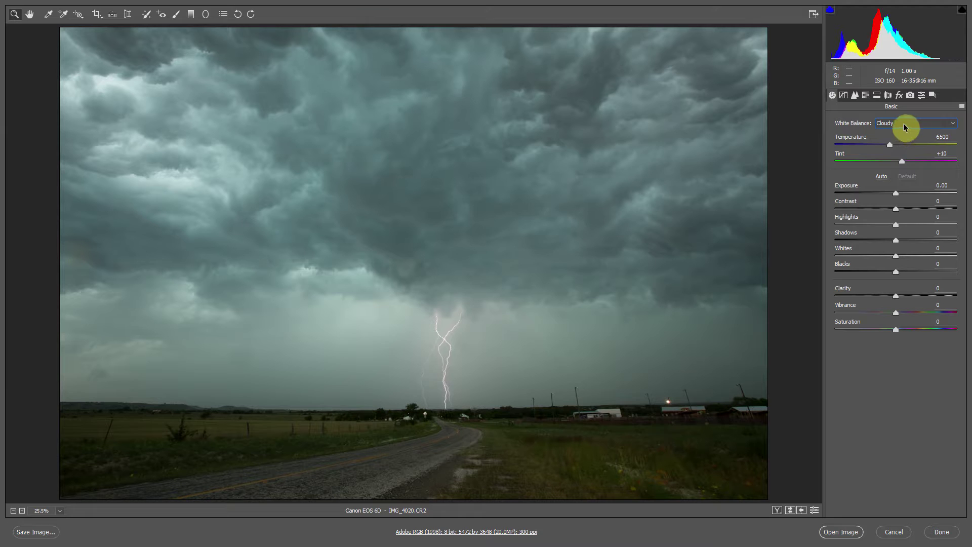
left_click(904, 126)
left_click(897, 140)
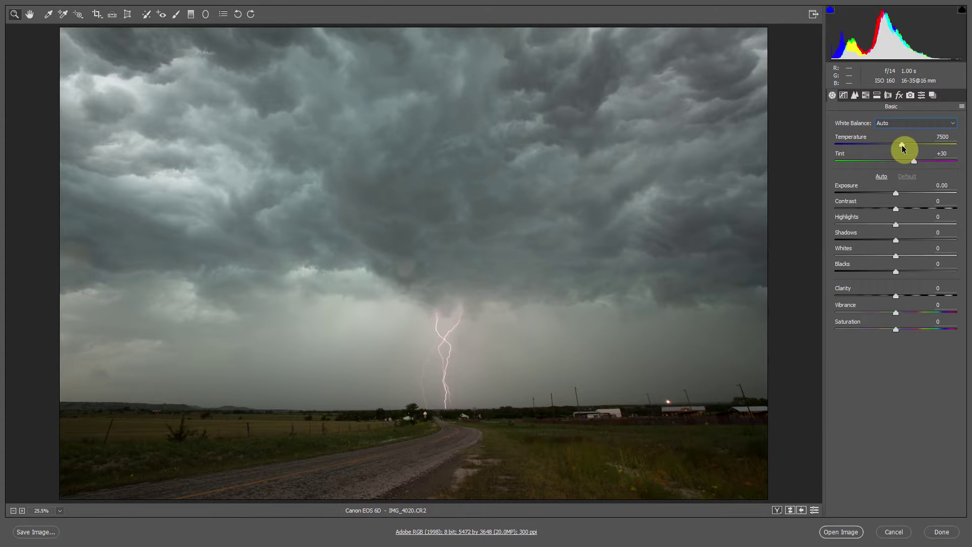
left_click(901, 145)
mouse_move(904, 146)
left_mouse_down()
mouse_move(923, 146)
mouse_move(892, 145)
left_mouse_up()
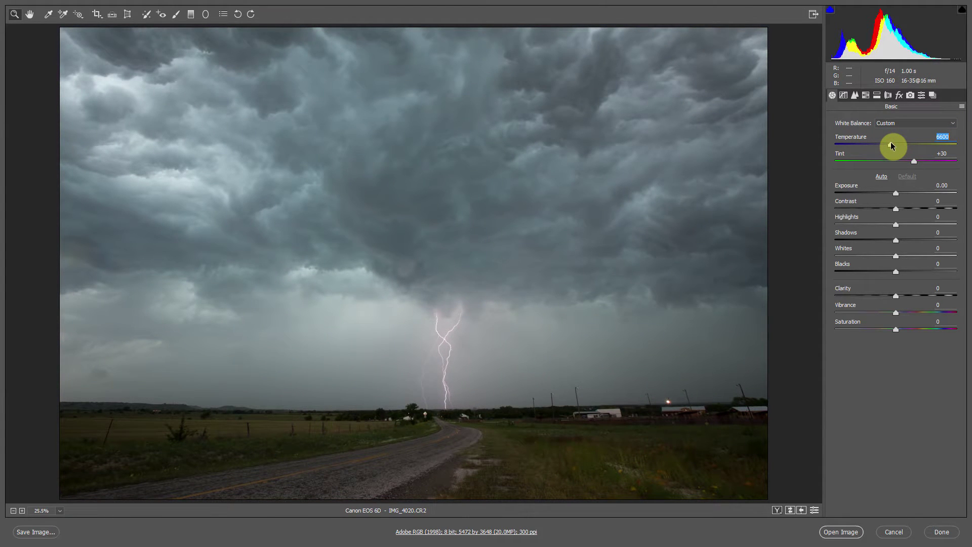
double_click(891, 145, "shift")
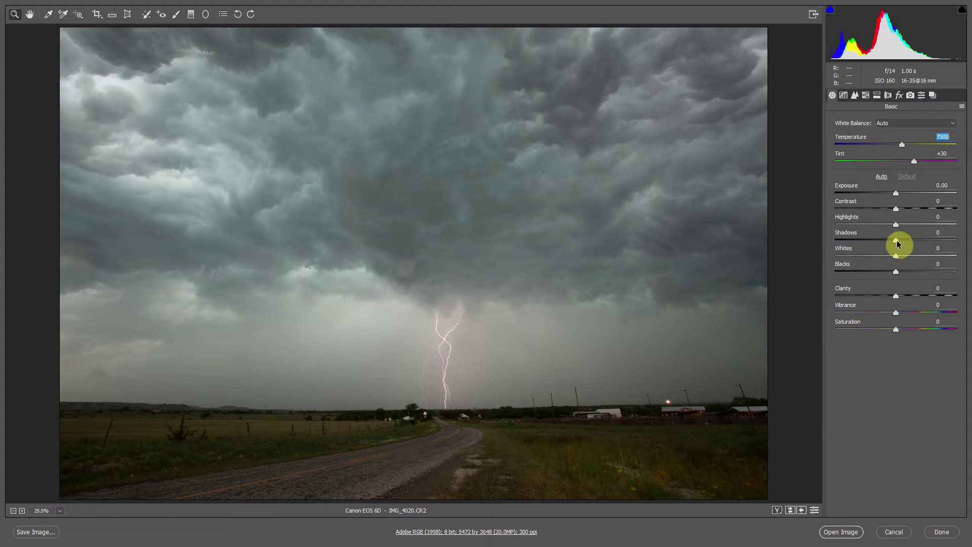
Raise Shadows to +95, lower Highlights to -48 and add +22 Contrast
left_click_drag(896, 243, 954, 239)
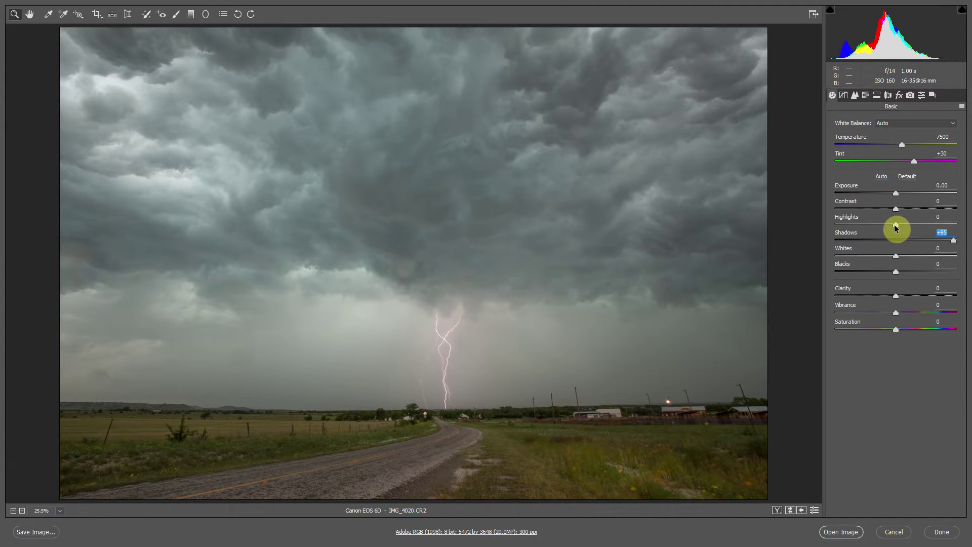
left_click_drag(895, 228, 865, 225)
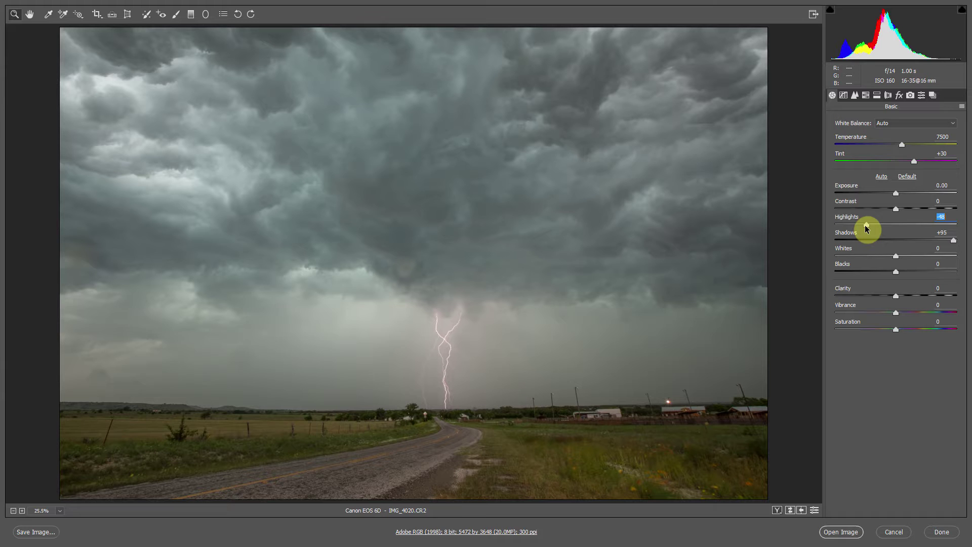
left_click_drag(895, 208, 909, 209)
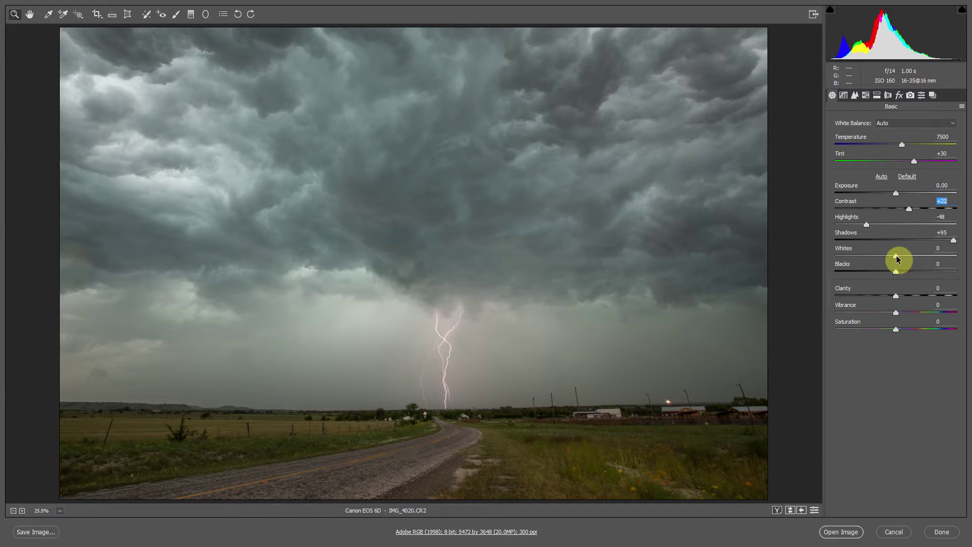
Raise Whites to +46 and slightly lower Blacks while watching the clipping preview
key("alt")
left_click_drag(897, 258, 924, 254)
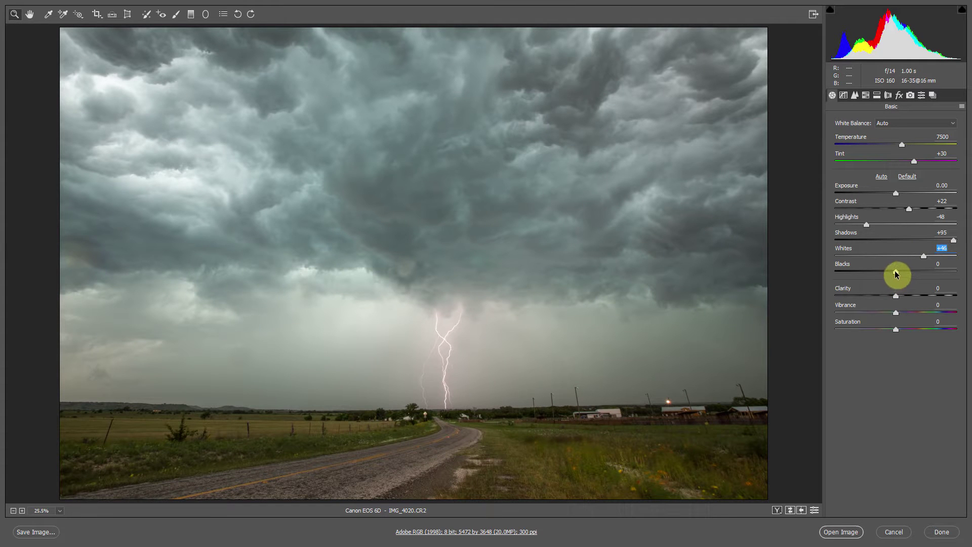
key("alt")
left_click_drag(896, 275, 892, 276)
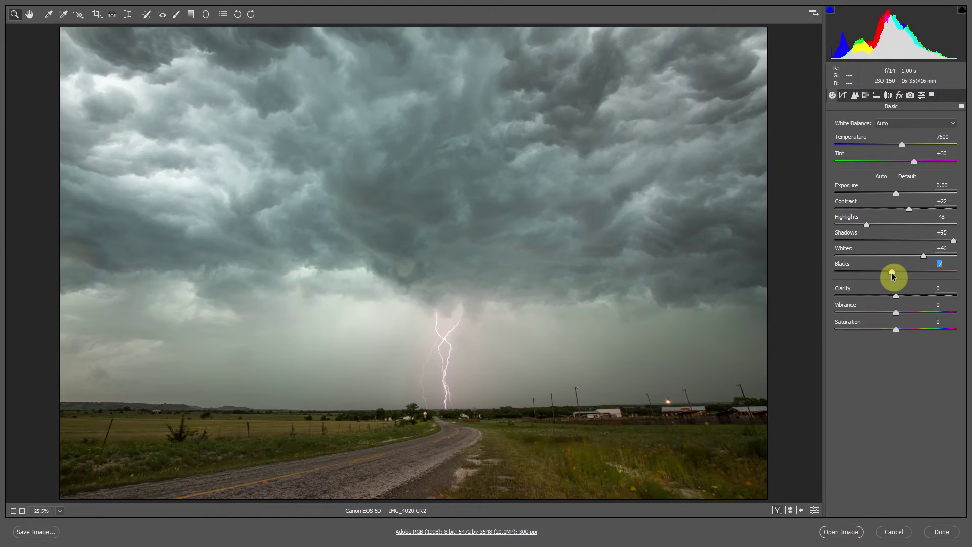
Set Clarity to +48 and Vibrance to +38, typing Saturation back to 0
left_click(925, 296)
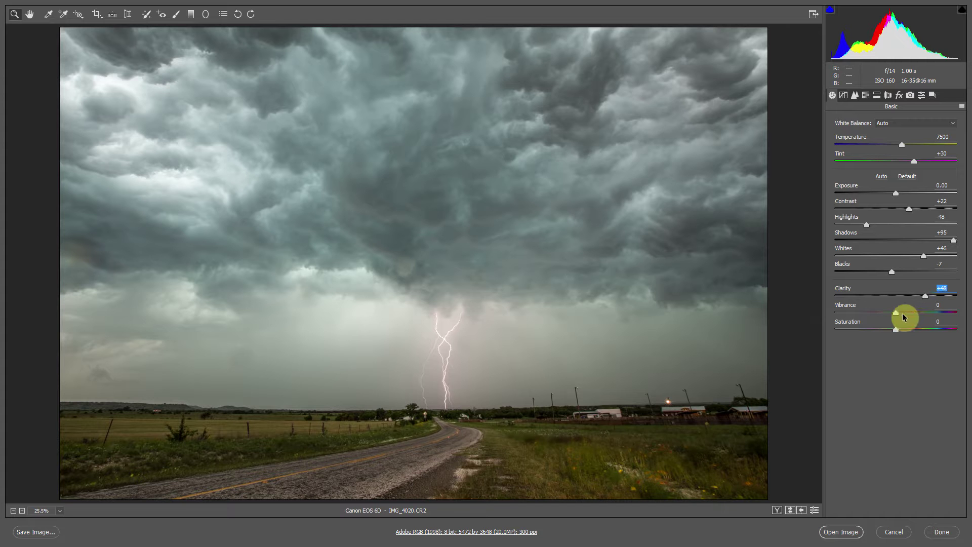
left_click_drag(896, 314, 920, 314)
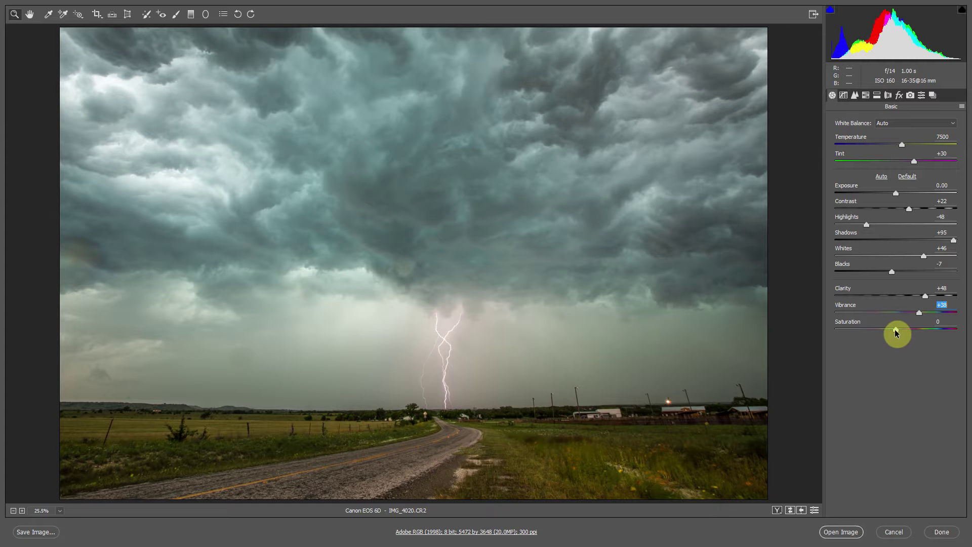
left_click_drag(895, 330, 905, 330)
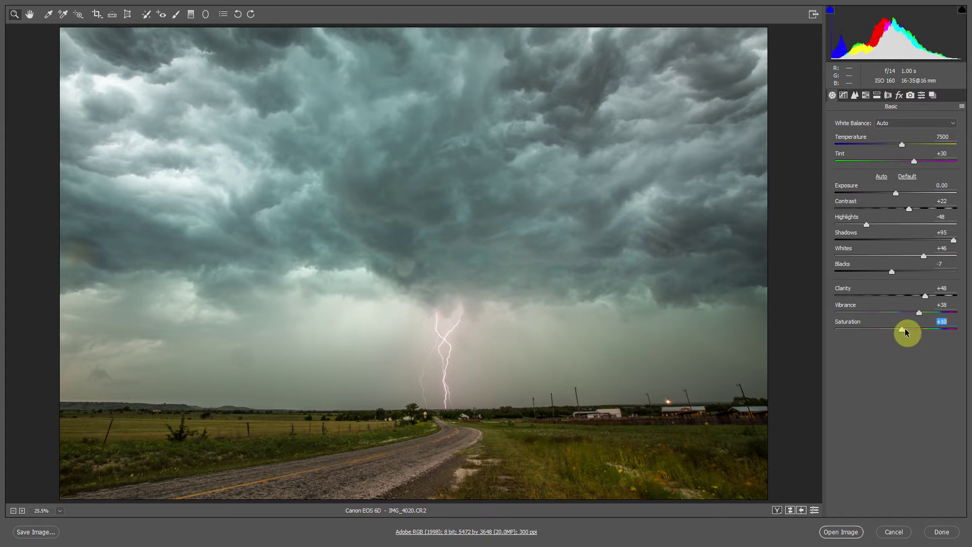
type("0")
key("Return")
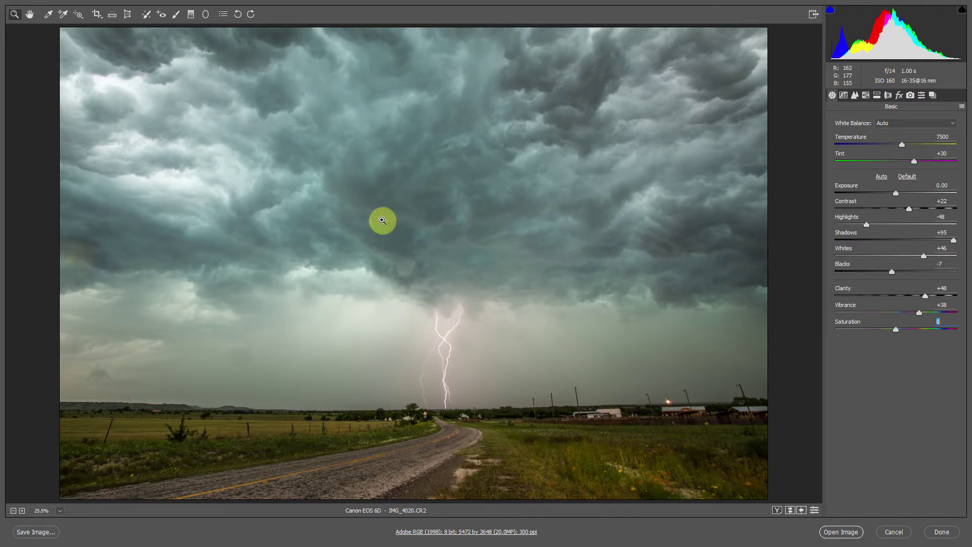
Zoom in on the lightning, then set Luminance noise reduction to 22 and Sharpening Amount to 51
left_click_drag(425, 247, 686, 450)
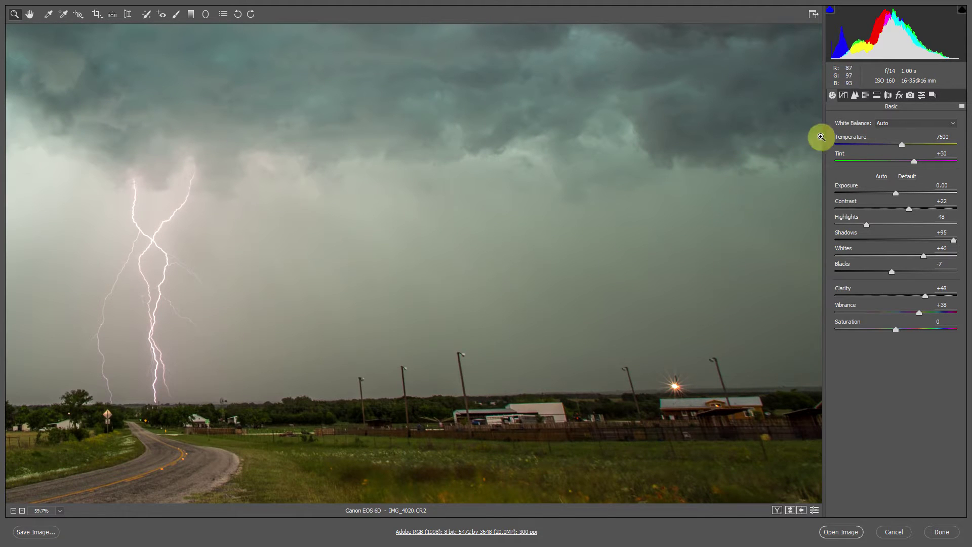
left_click(854, 96)
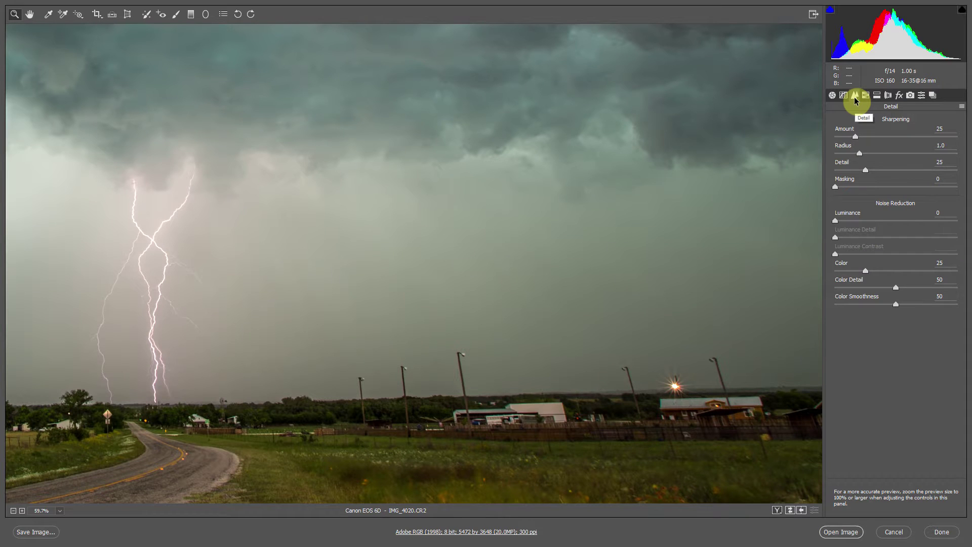
left_click(861, 221)
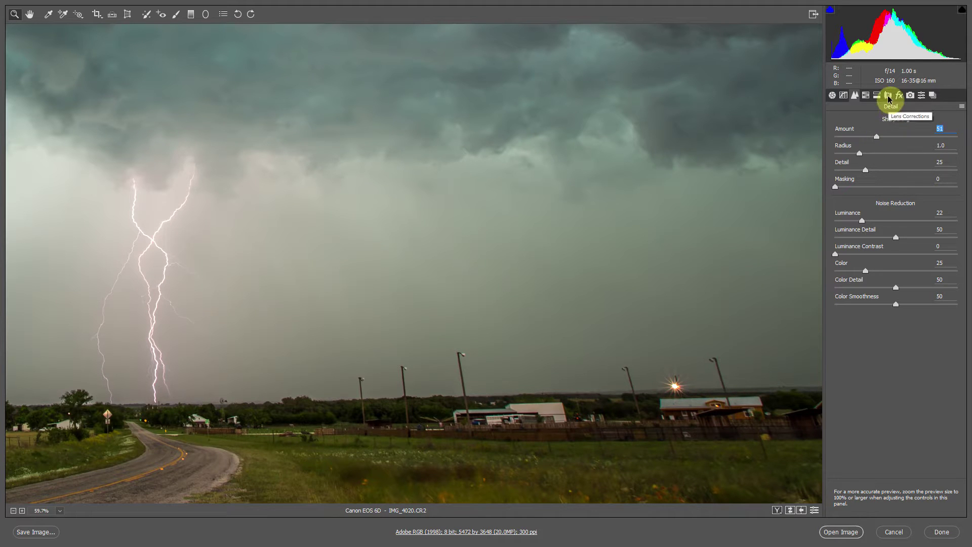
Enable the Canon EF 16-35mm profile correction and Remove Chromatic Aberration, checking the lightning's base close up
left_click(889, 96)
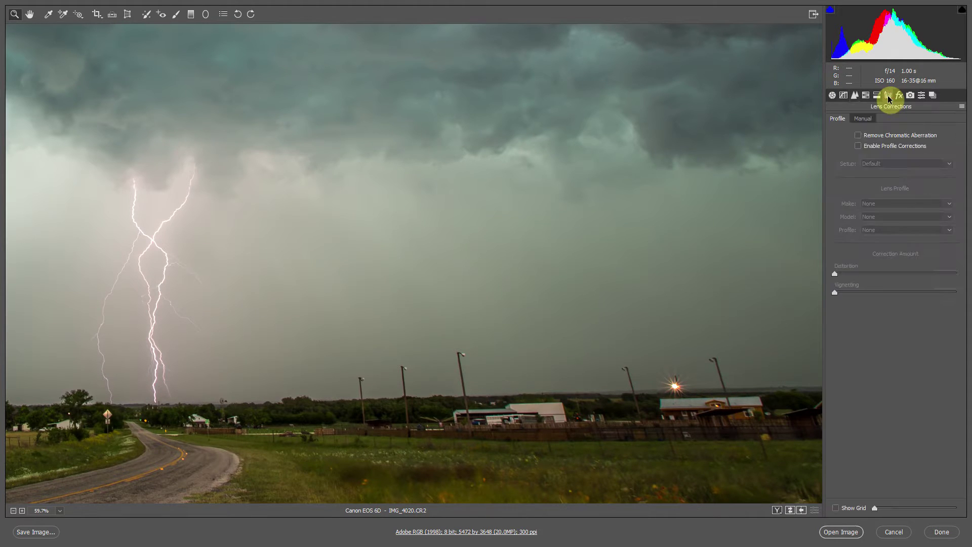
left_click(858, 146)
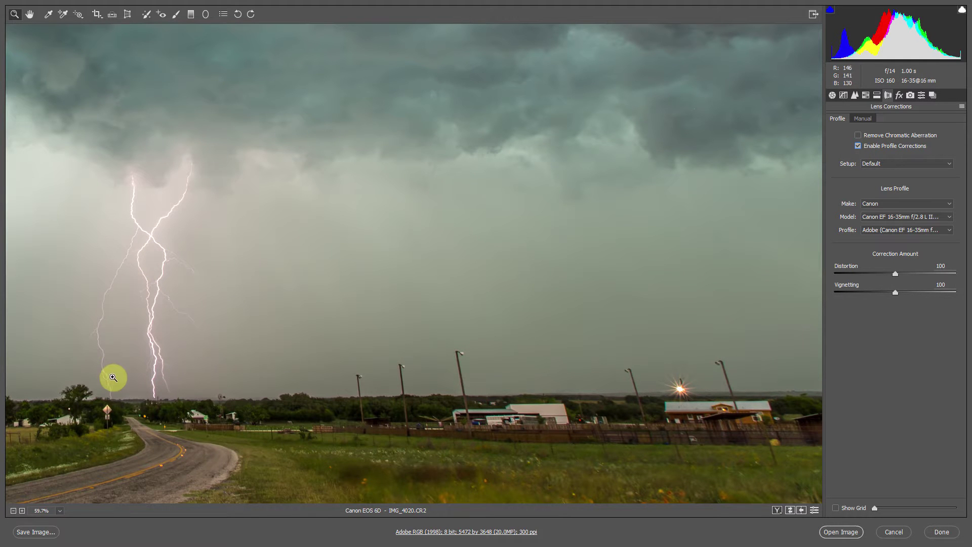
left_click_drag(127, 365, 205, 411)
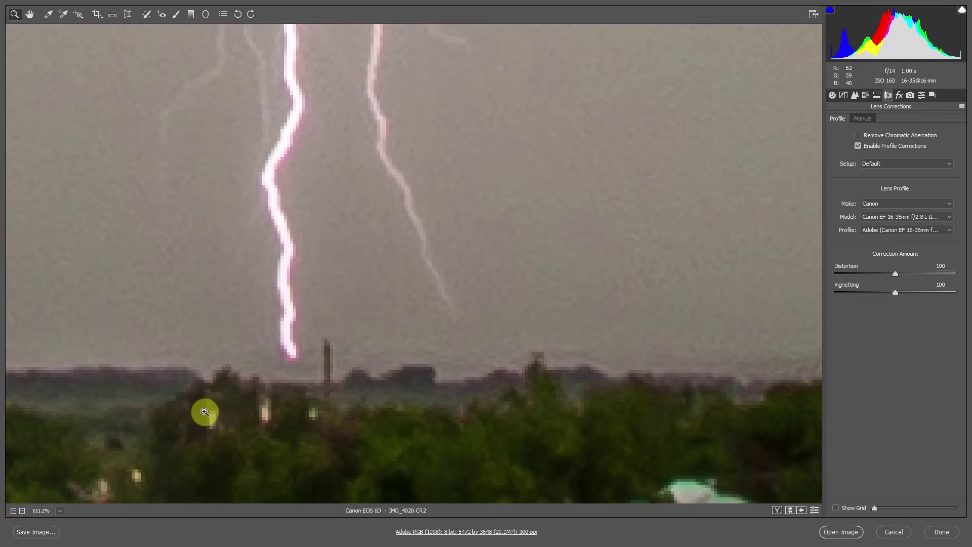
left_click(860, 136)
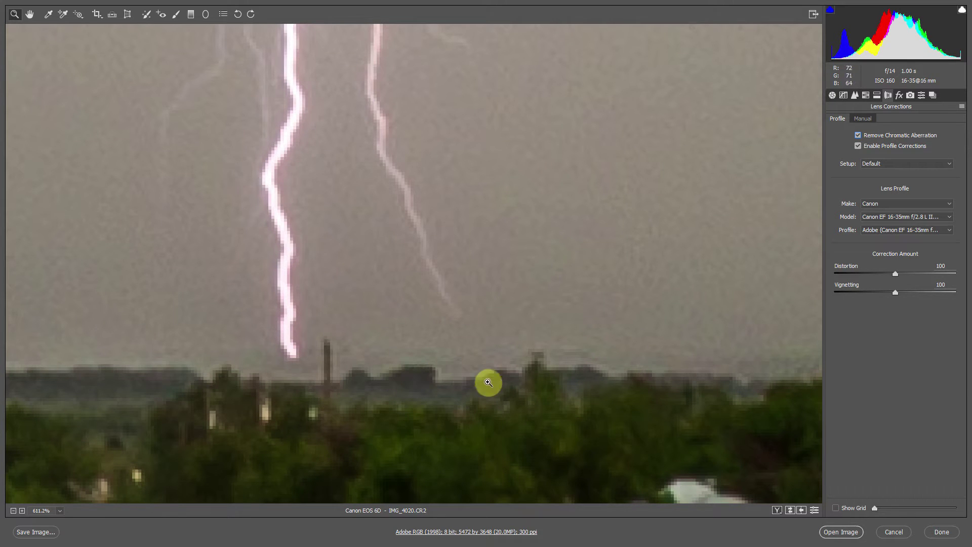
left_click(859, 135)
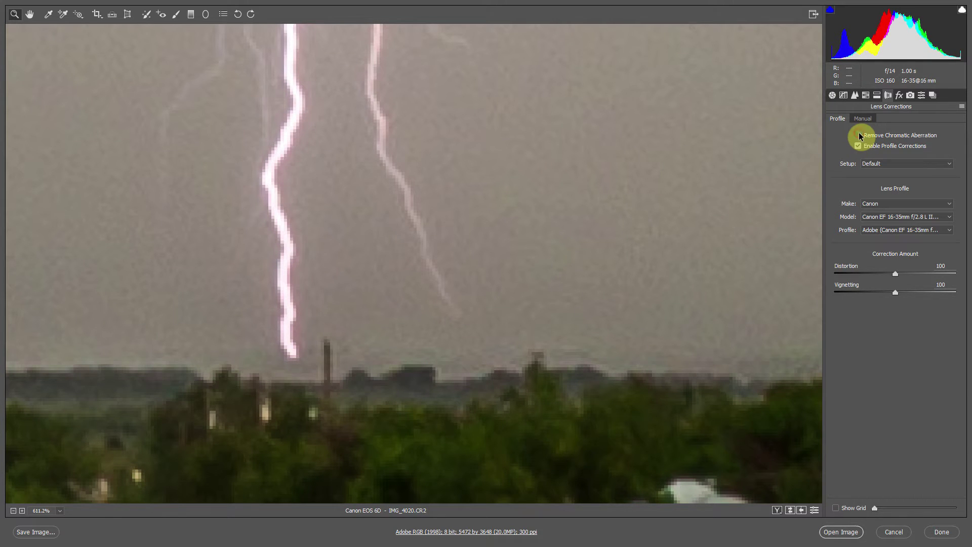
right_click(568, 211)
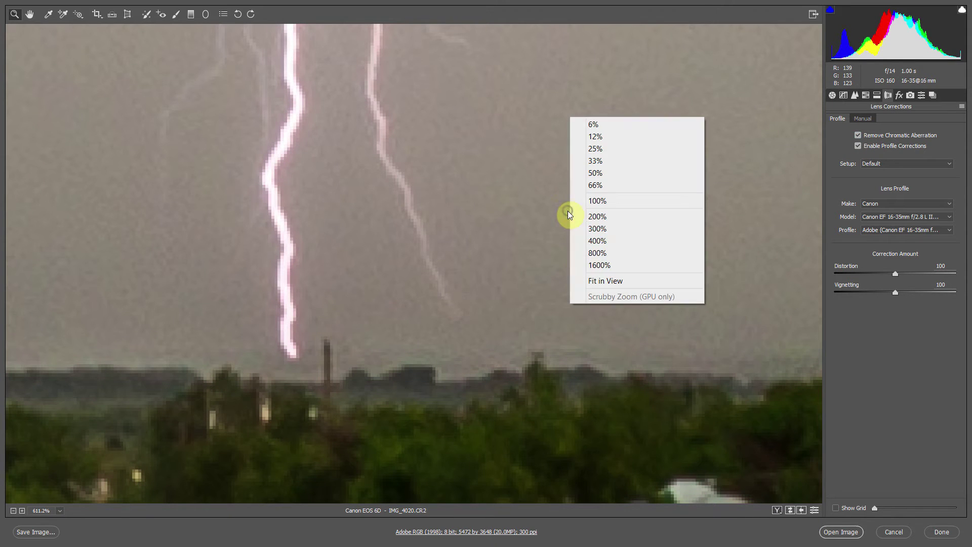
left_click(613, 279)
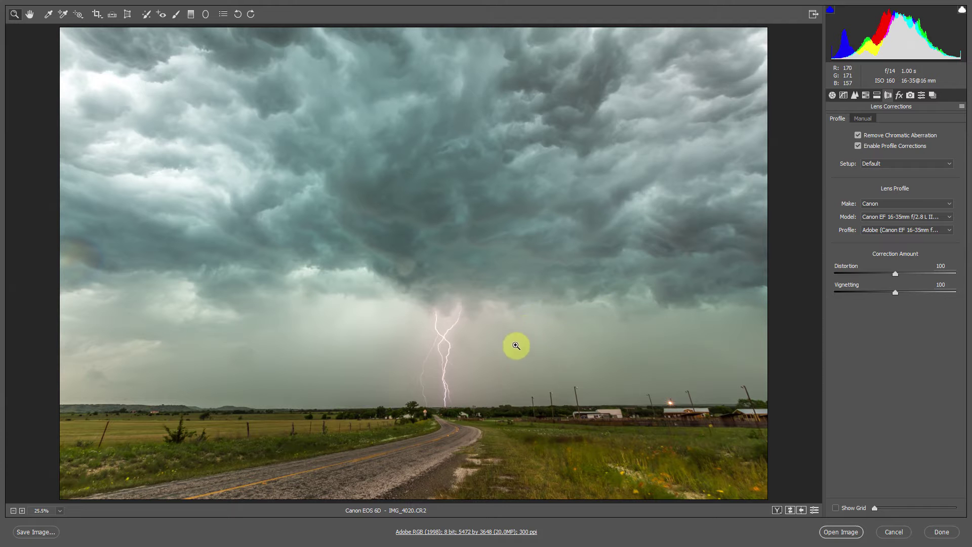
Draw Guided Upright guides along the left and right light poles and the horizon
left_click_drag(515, 344, 762, 445)
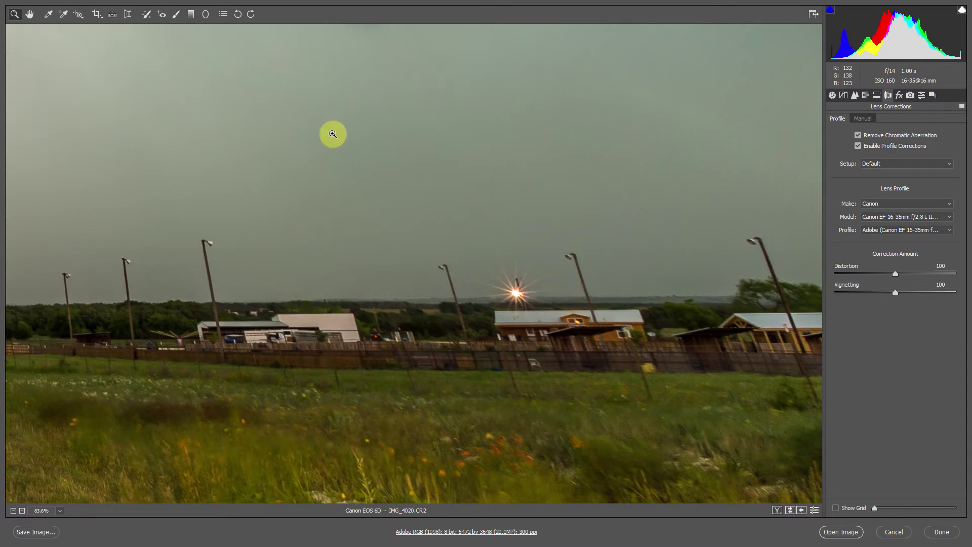
left_click(128, 14)
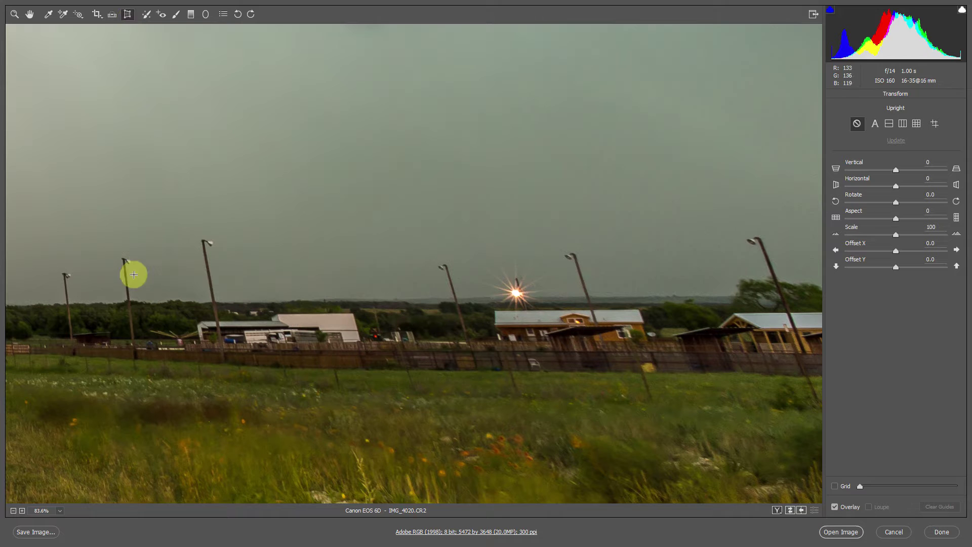
left_click_drag(132, 350, 124, 263)
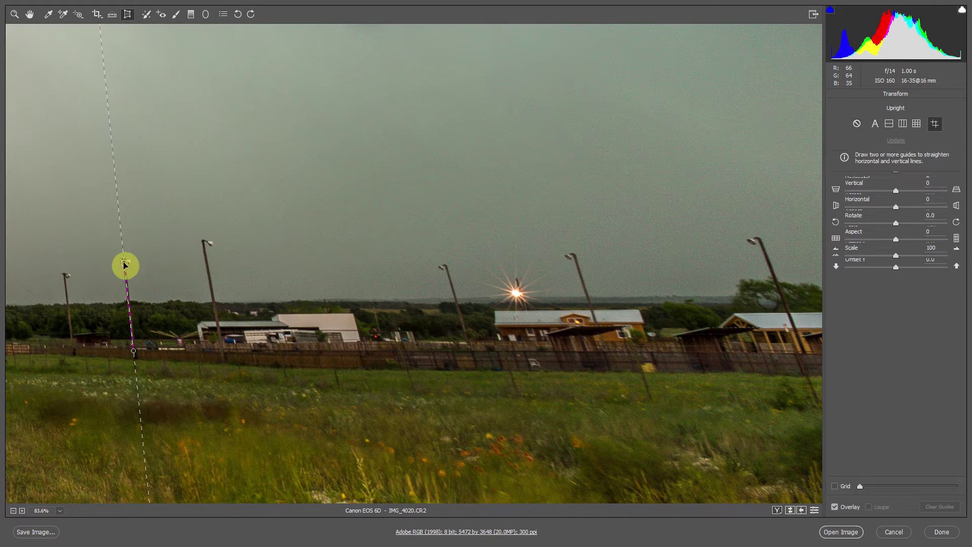
left_click_drag(811, 361, 763, 238)
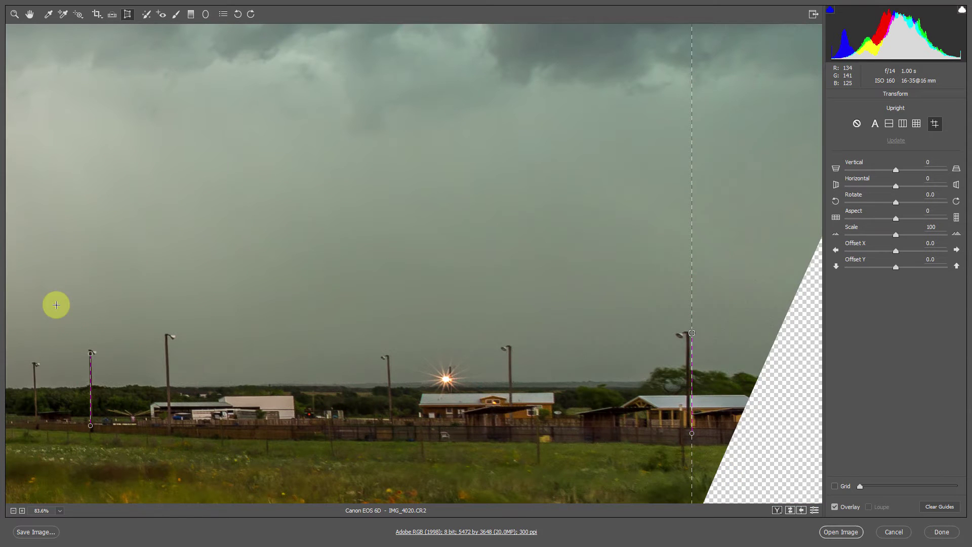
left_click_drag(63, 387, 624, 384)
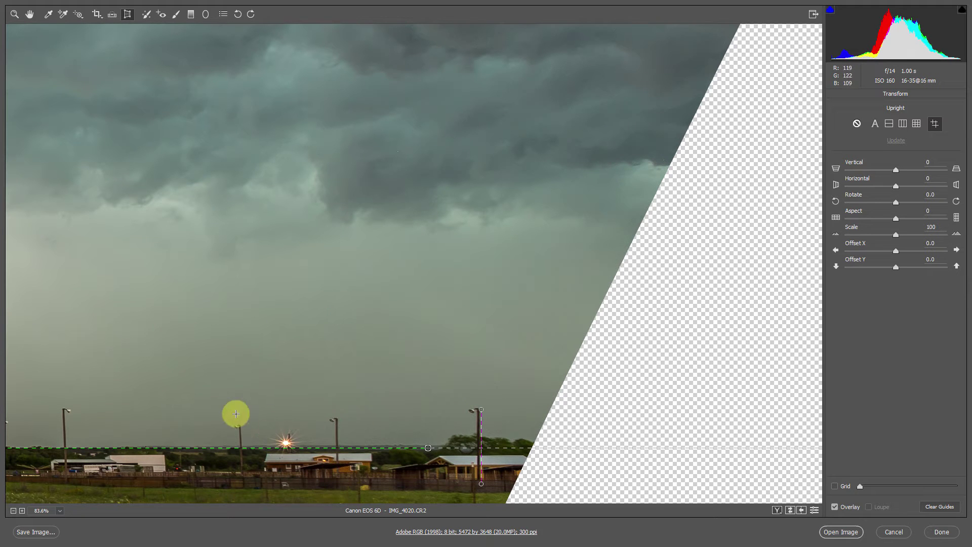
left_click(15, 14)
Fit the photo in view and set Transform Vertical to +8 and Horizontal to +3
right_click(169, 98)
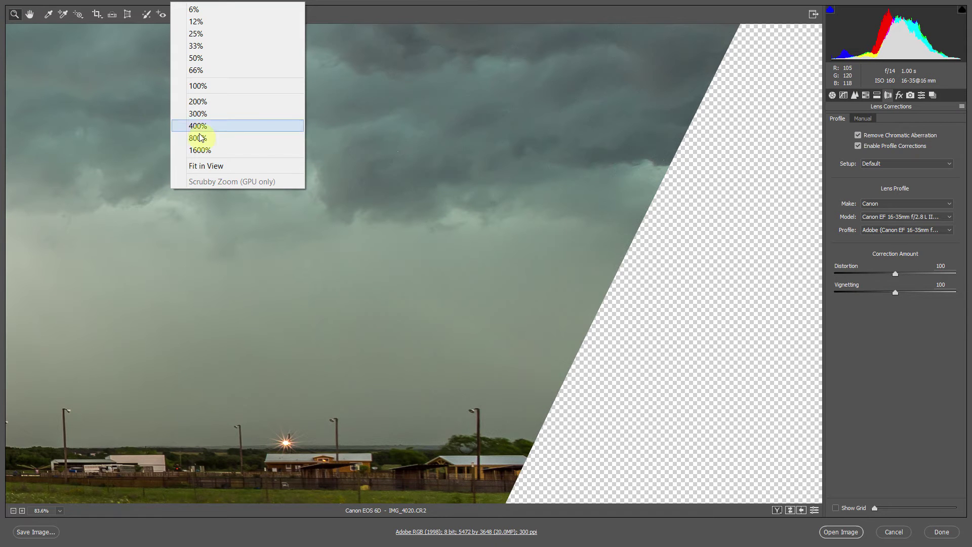
left_click(219, 165)
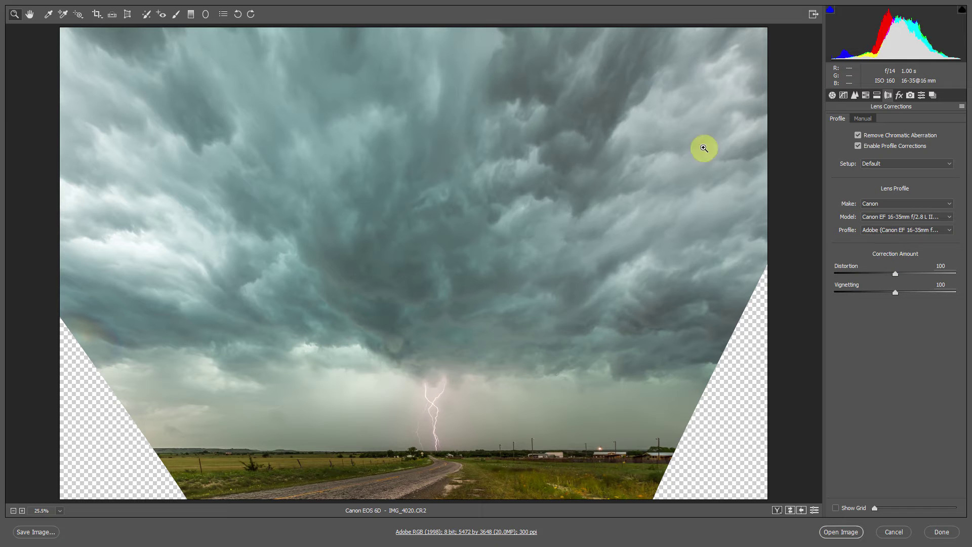
left_click(127, 15)
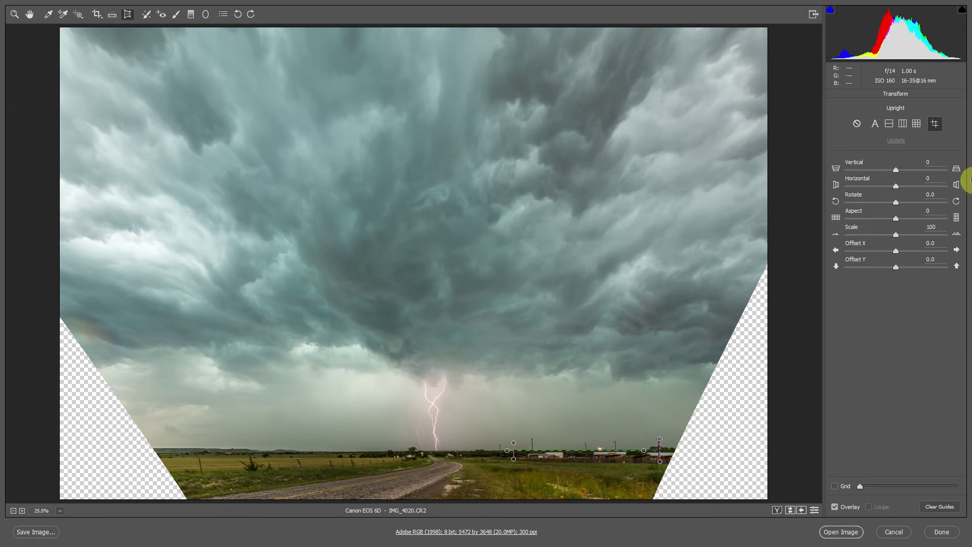
left_click_drag(896, 171, 900, 174)
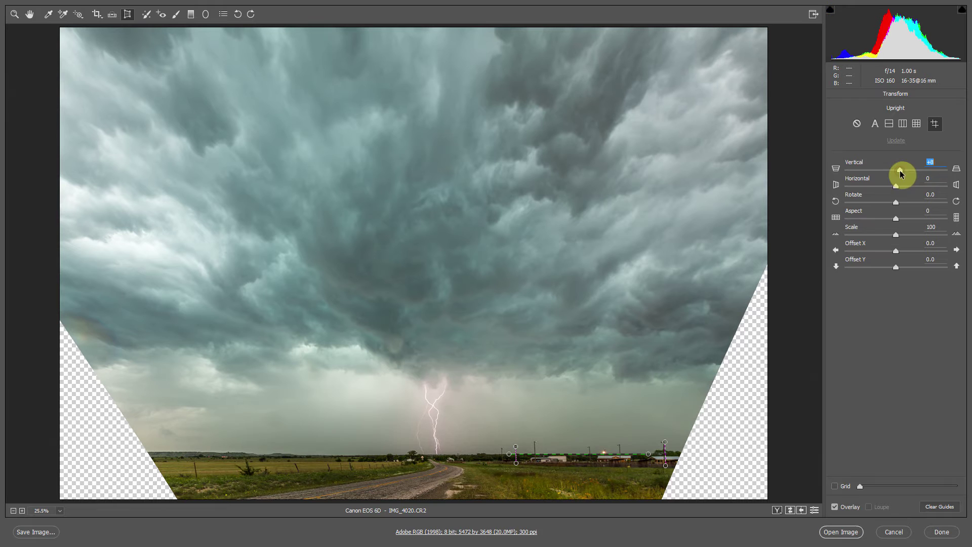
left_click_drag(900, 174, 900, 173)
left_click(895, 209)
left_click_drag(895, 210, 897, 210)
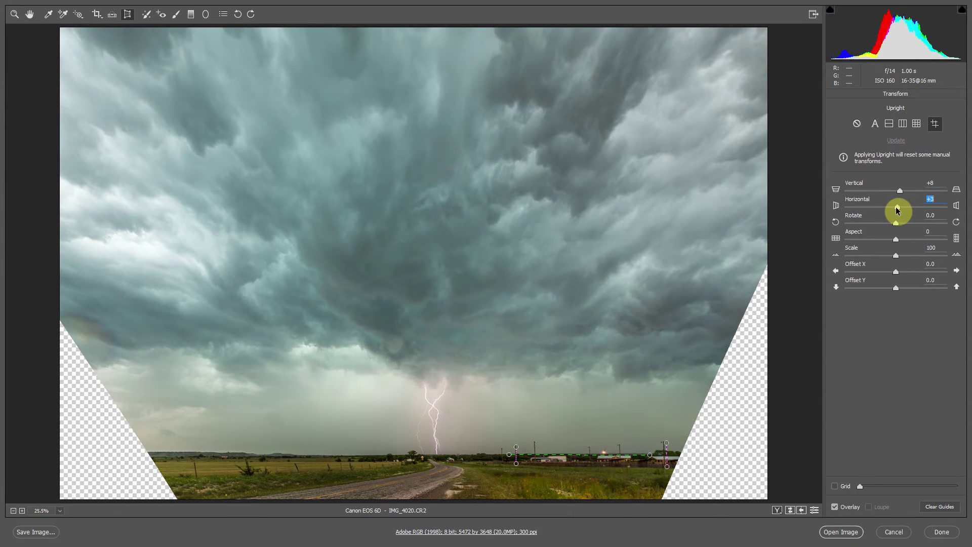
key("Up")
key("Up")
key("Up")
key("Up")
key("Up")
key("Up")
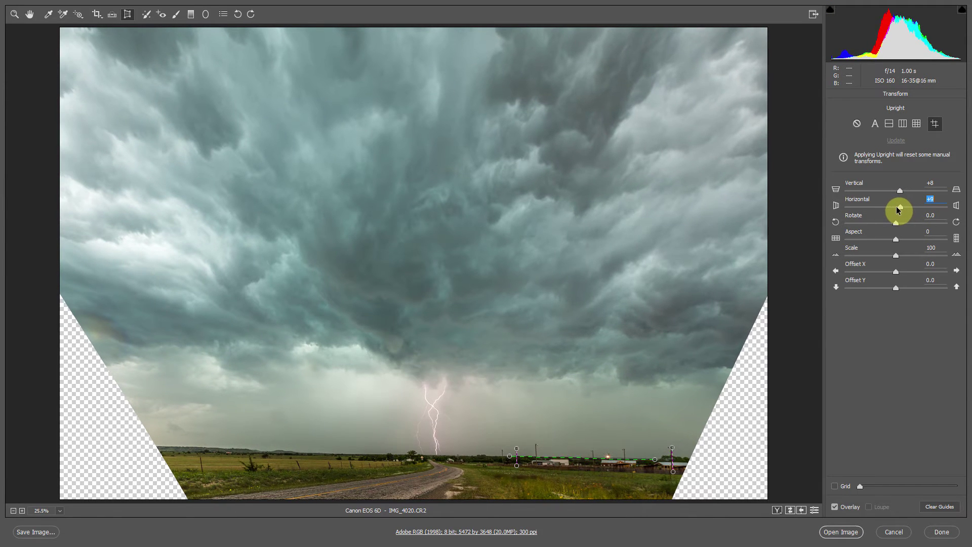
key("Down")
key("Down")
key("Down")
key("Down")
key("Down")
key("Down")
key("Down")
key("Down")
key("Down")
key("Down")
key("Down")
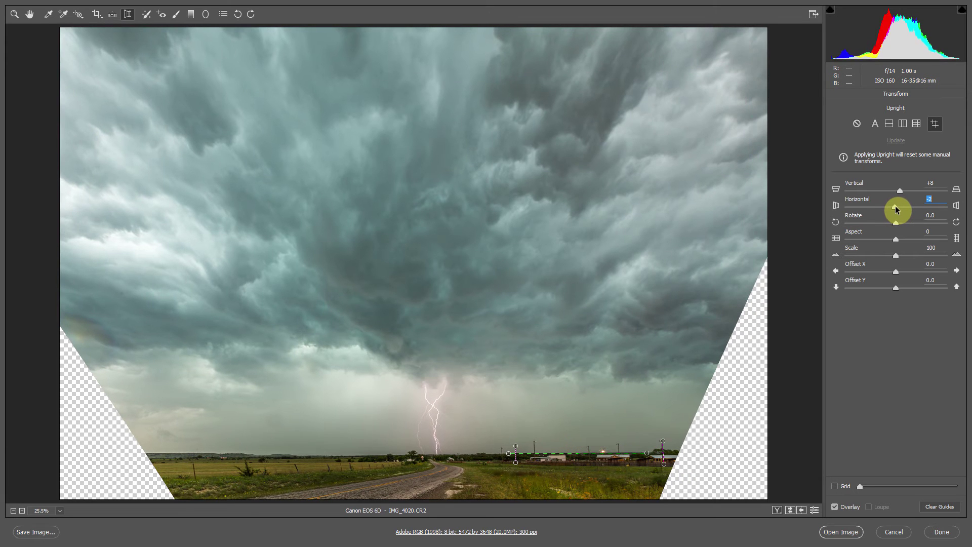
key("Up")
key("Up")
key("Up")
key("Up")
key("Up")
key("Up")
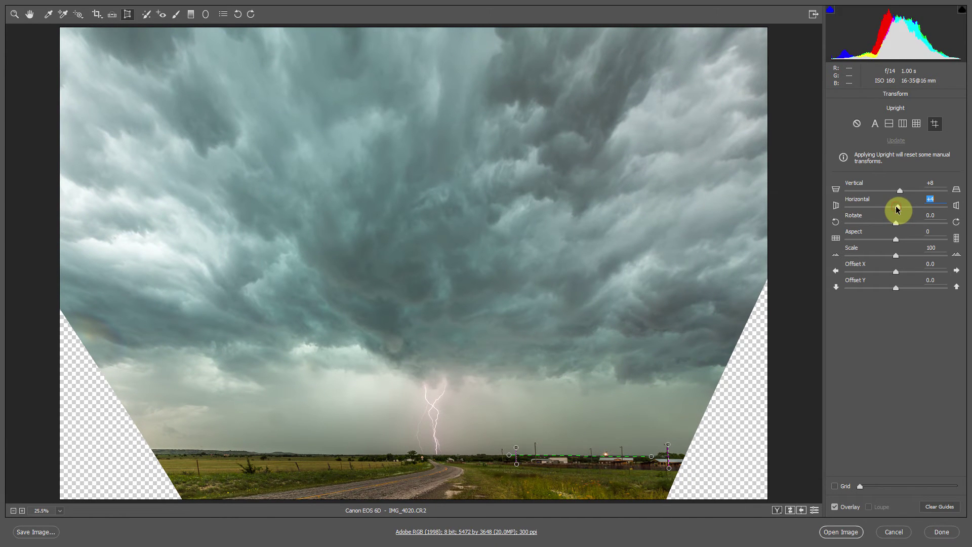
key("Down")
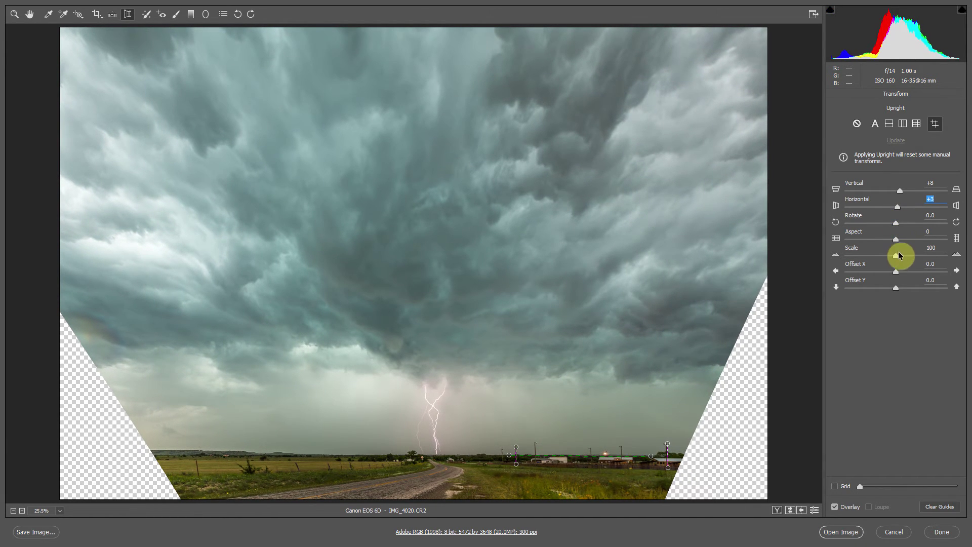
Set Transform Scale to 113, Offset X to 0 and Offset Y to 2.0
left_click_drag(897, 258, 909, 257)
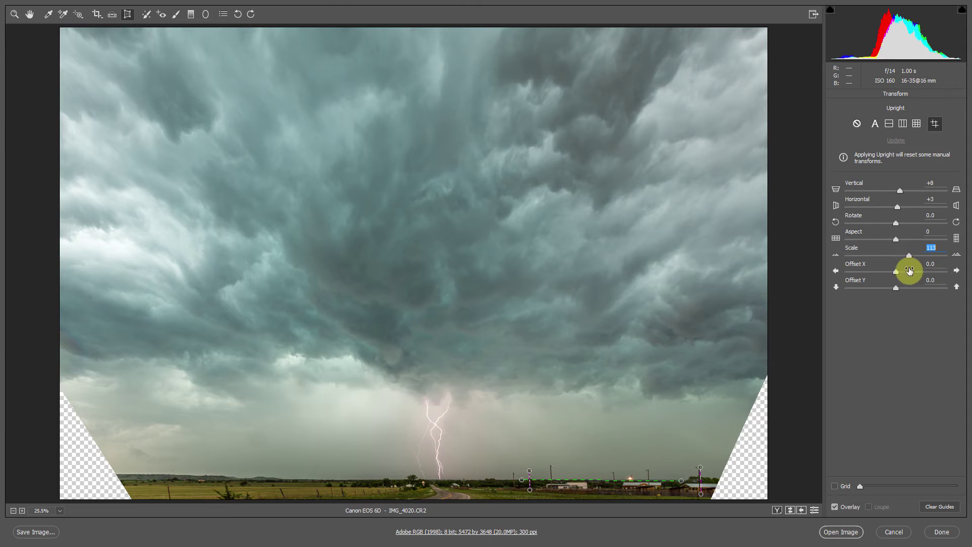
left_click(896, 272)
mouse_move(897, 274)
left_mouse_down()
mouse_move(906, 272)
mouse_move(883, 278)
left_mouse_up()
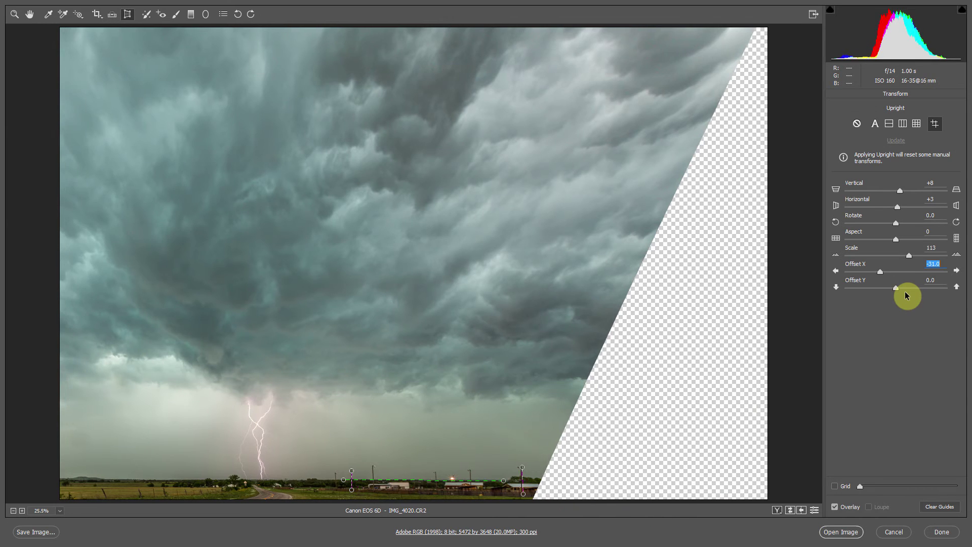
type("0")
key("Return")
left_click_drag(894, 289, 896, 289)
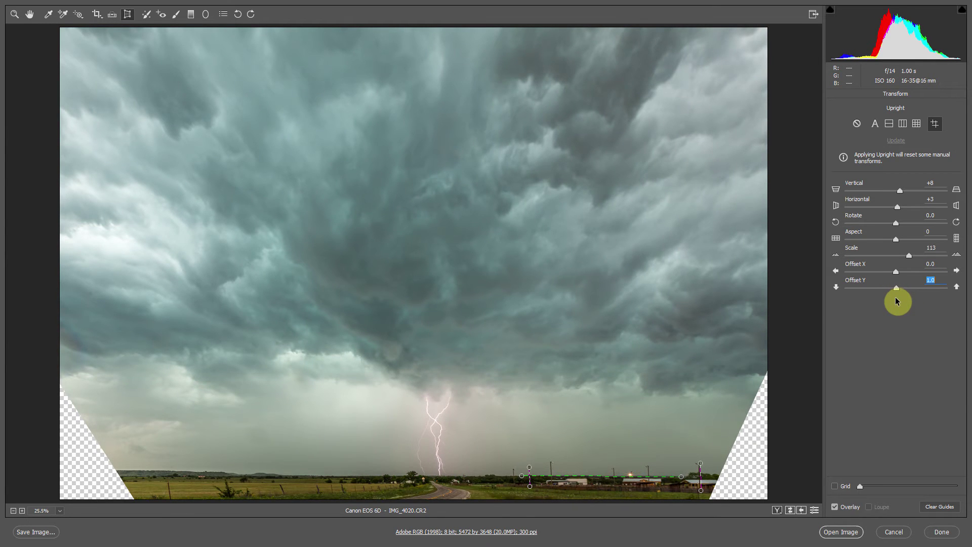
type("2")
key("Return")
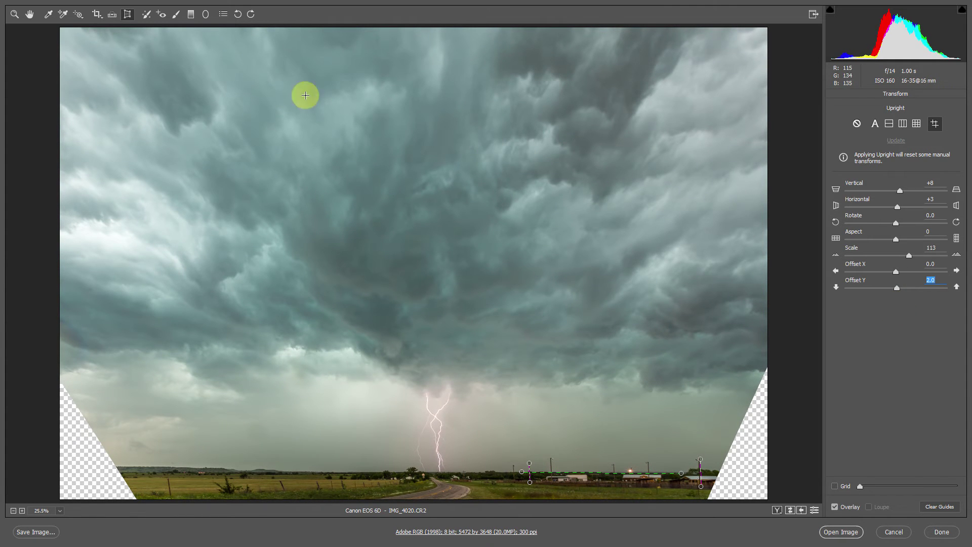
Draw and position a 2:3 crop that excludes the transparent corners, then commit it
left_click(99, 14)
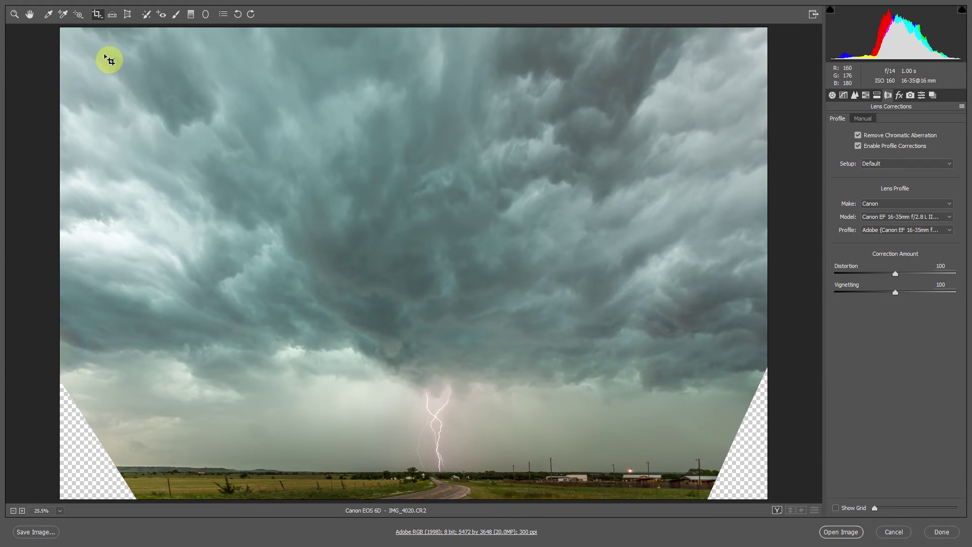
left_click_drag(104, 55, 773, 464)
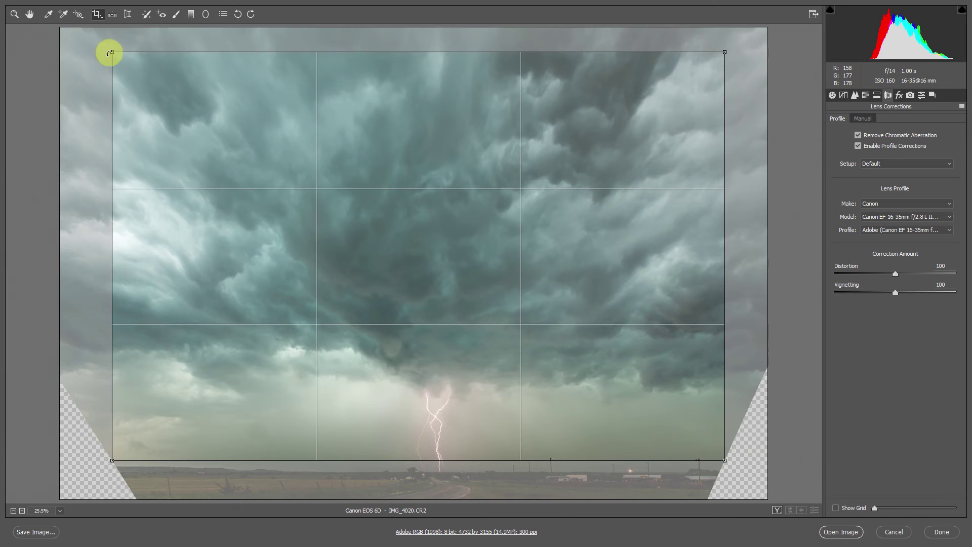
left_click_drag(111, 54, 146, 89)
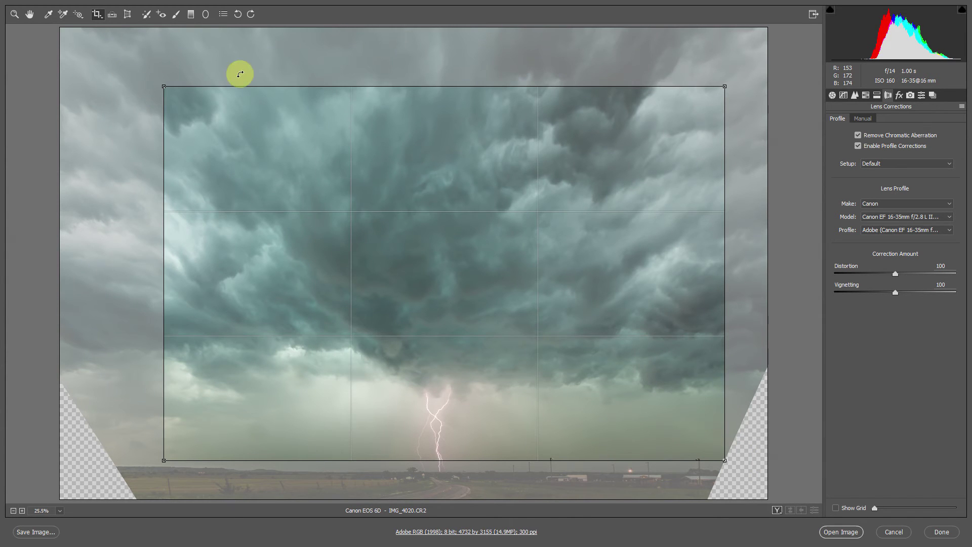
left_click_drag(546, 152, 524, 190)
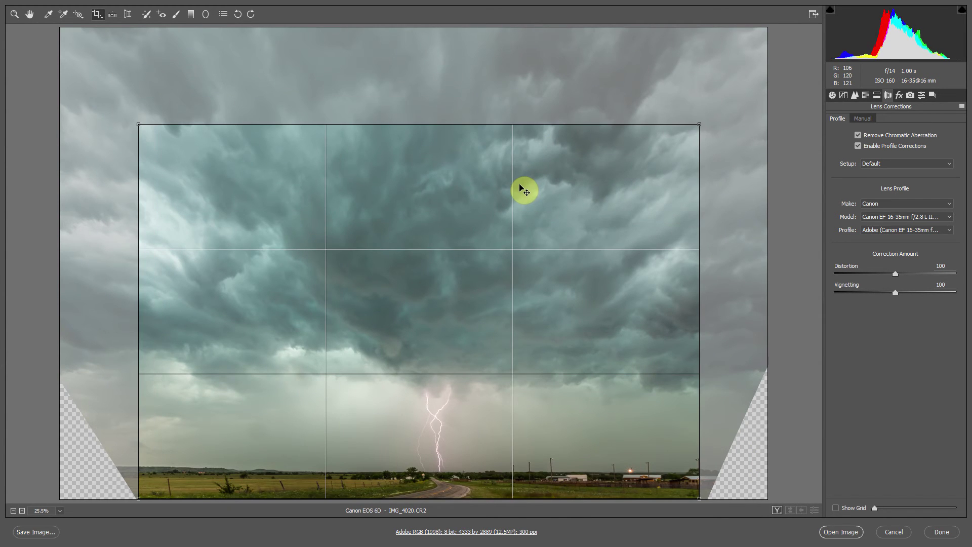
right_click(524, 191)
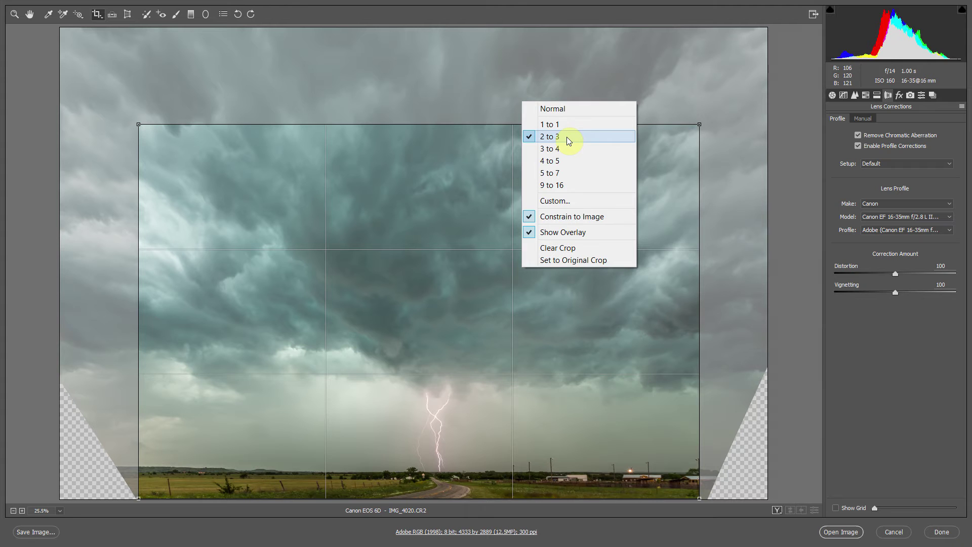
left_click(653, 175)
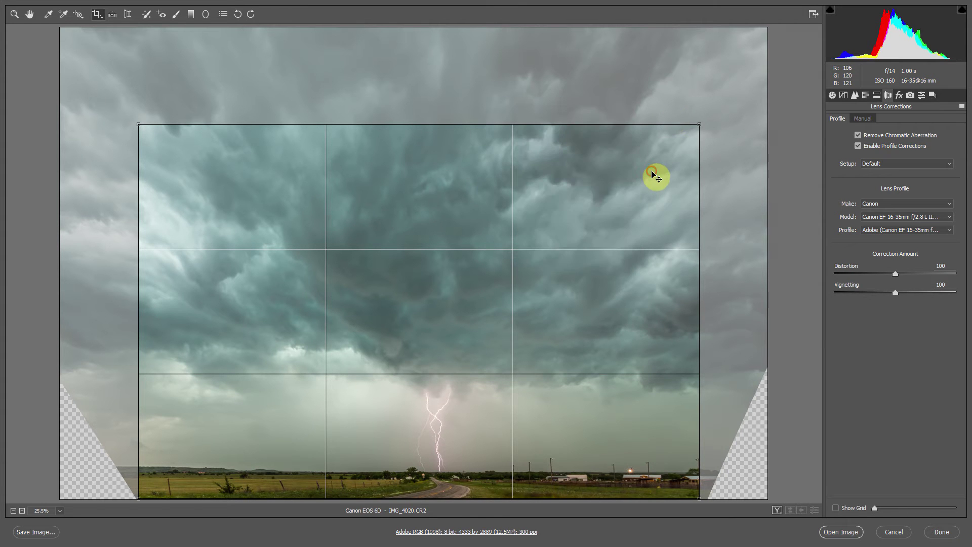
key("z")
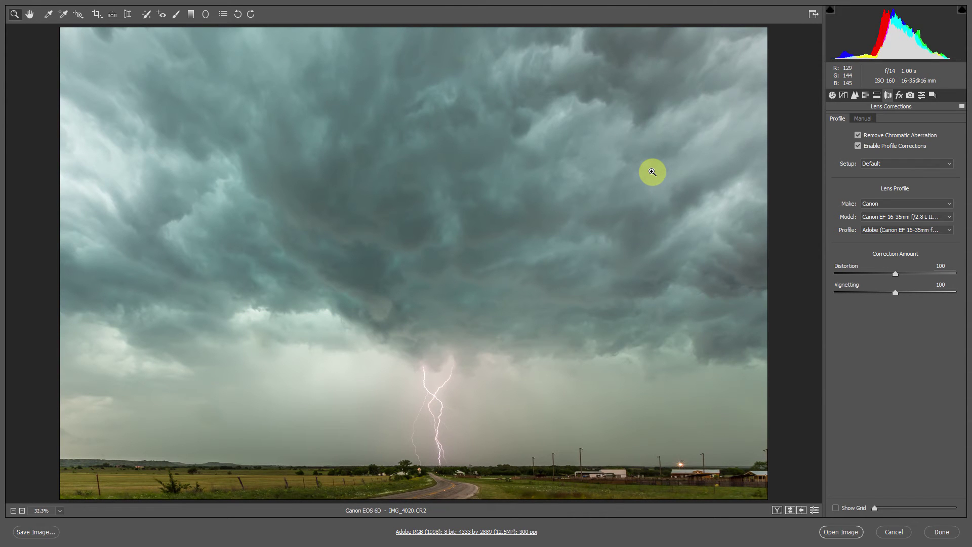
Show the Basic panel and toggle default settings on and off to compare before and after
left_click(831, 96)
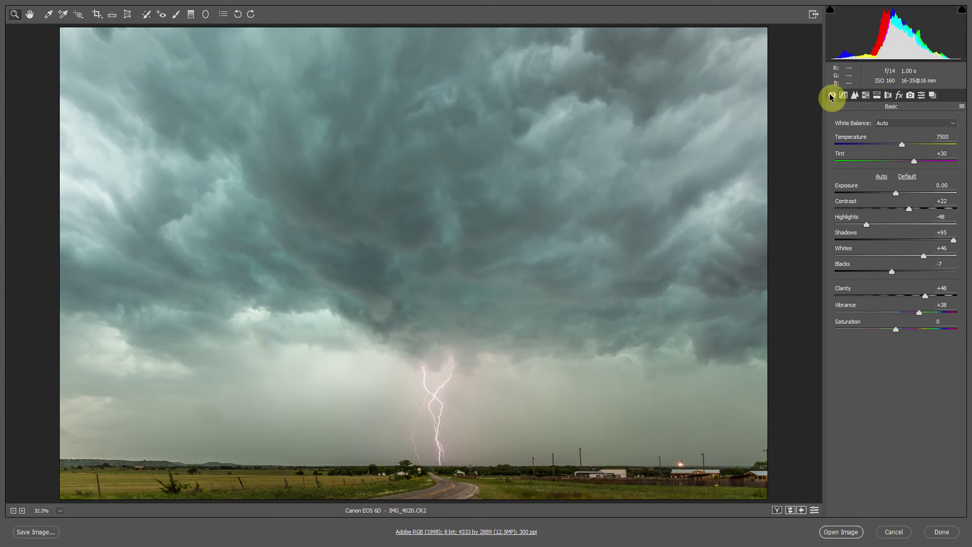
left_click(813, 511)
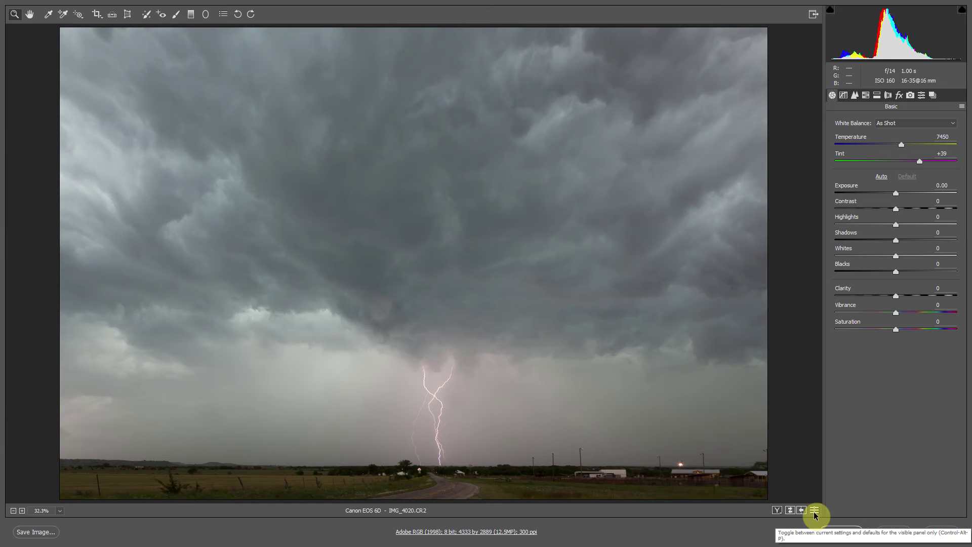
left_click(814, 511)
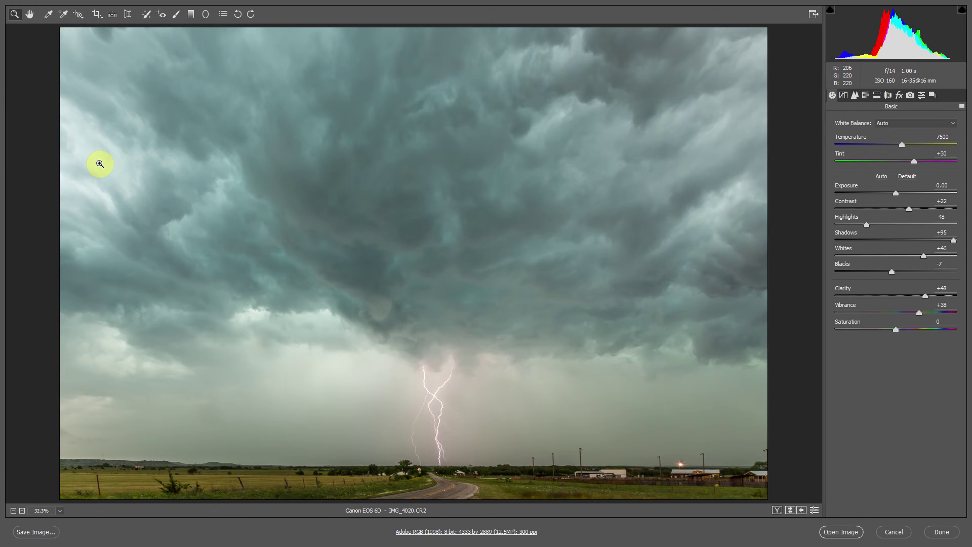
Paint an Adjustment Brush stroke over the upper-left sky and set its Exposure to -0.55
left_click(176, 16)
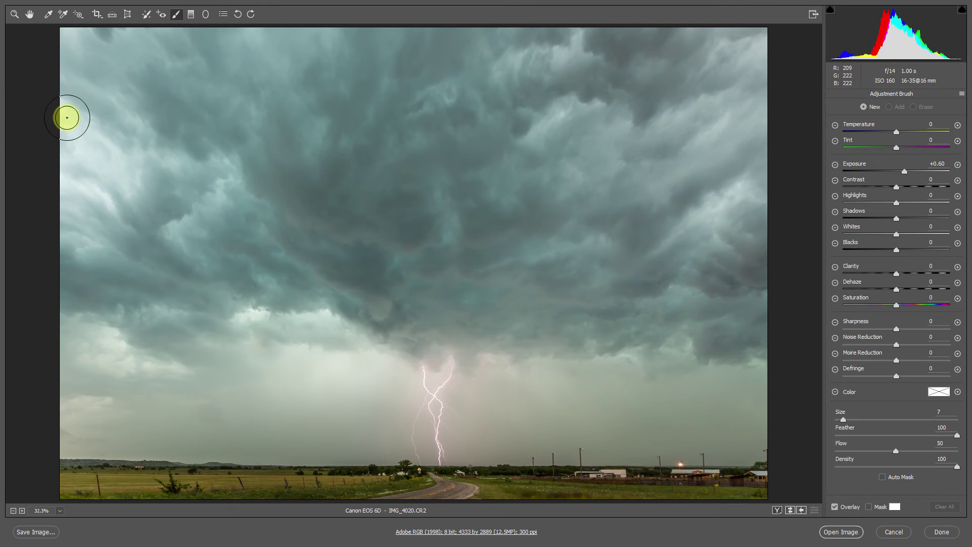
mouse_move(67, 115)
left_mouse_down()
mouse_move(83, 143)
mouse_move(77, 181)
mouse_move(96, 151)
mouse_move(102, 185)
mouse_move(116, 169)
left_mouse_up()
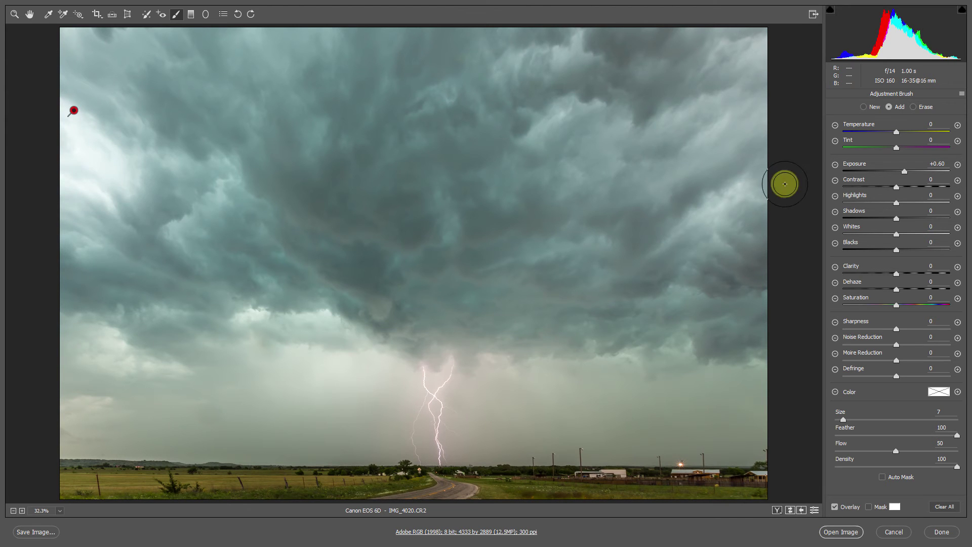
left_click(899, 173)
left_click_drag(899, 172, 889, 173)
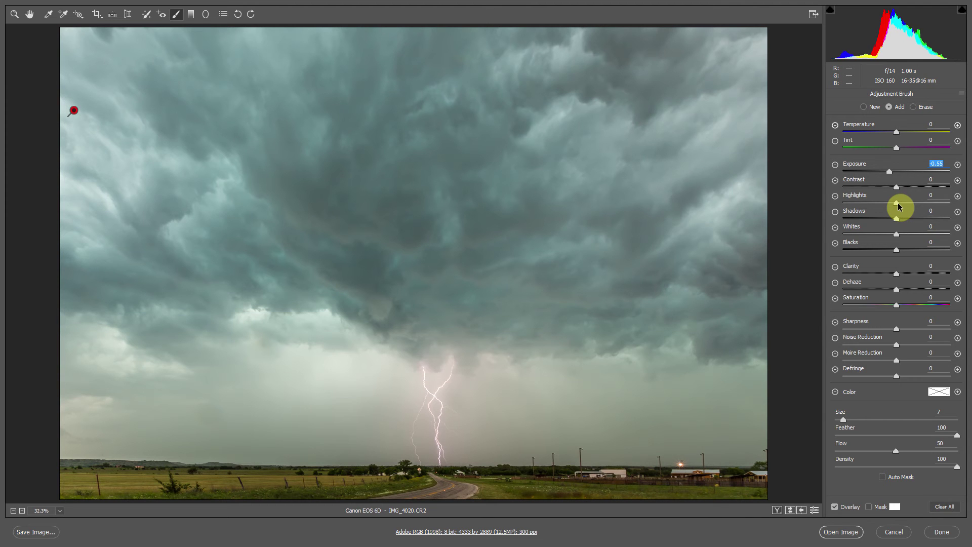
key("z")
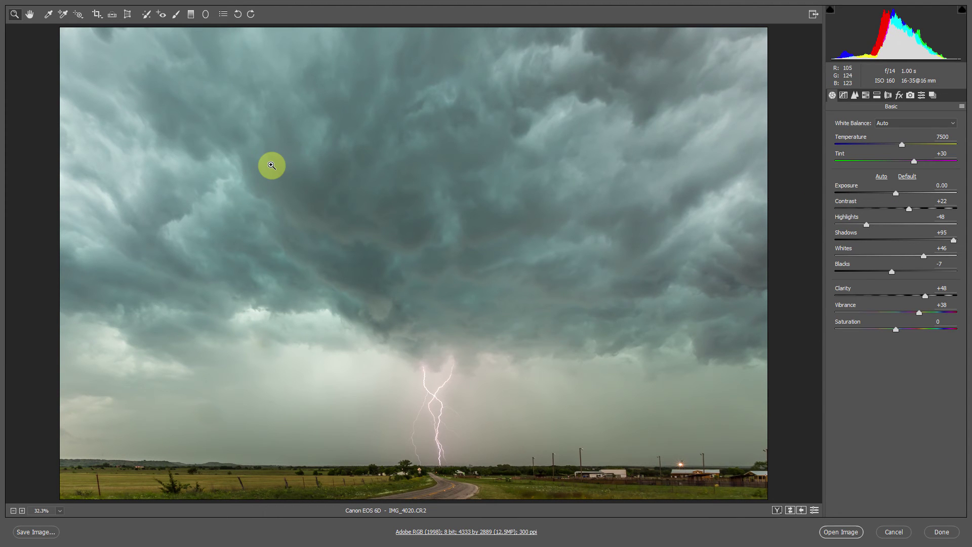
Switch to Spot Removal with Visualize Spots on and the spot size reduced to 6
left_click(146, 16)
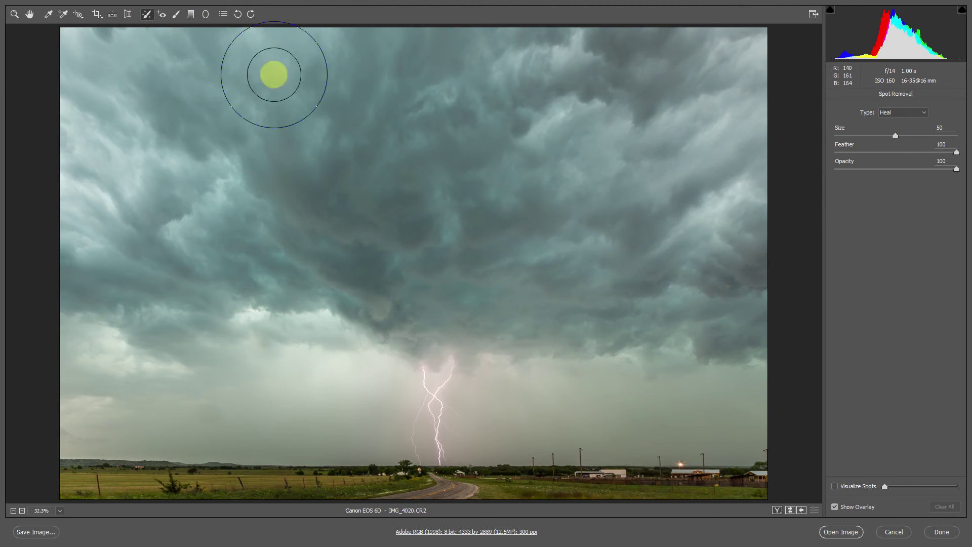
left_click(835, 486)
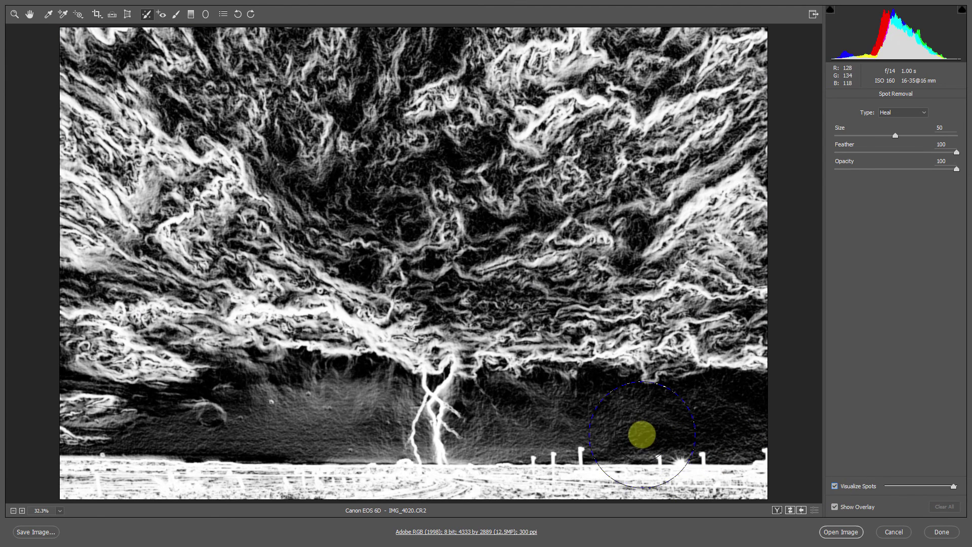
key("bracketleft")
key("bracketleft")
key("bracketleft")
key("bracketleft")
key("bracketleft")
key("bracketleft")
key("bracketleft")
key("bracketleft")
key("bracketleft")
key("bracketleft")
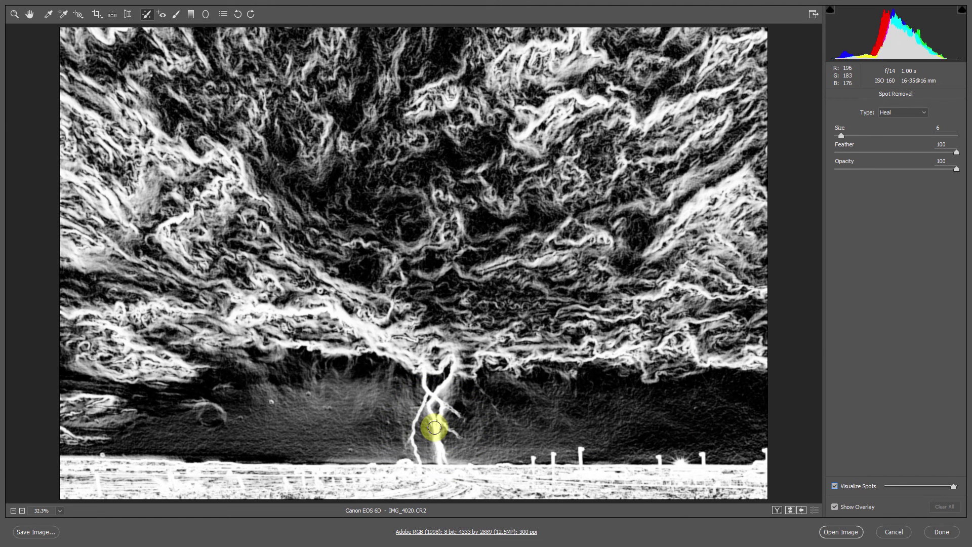
Heal two dust specks in the lower sky and one near the left horizon
left_click(272, 405)
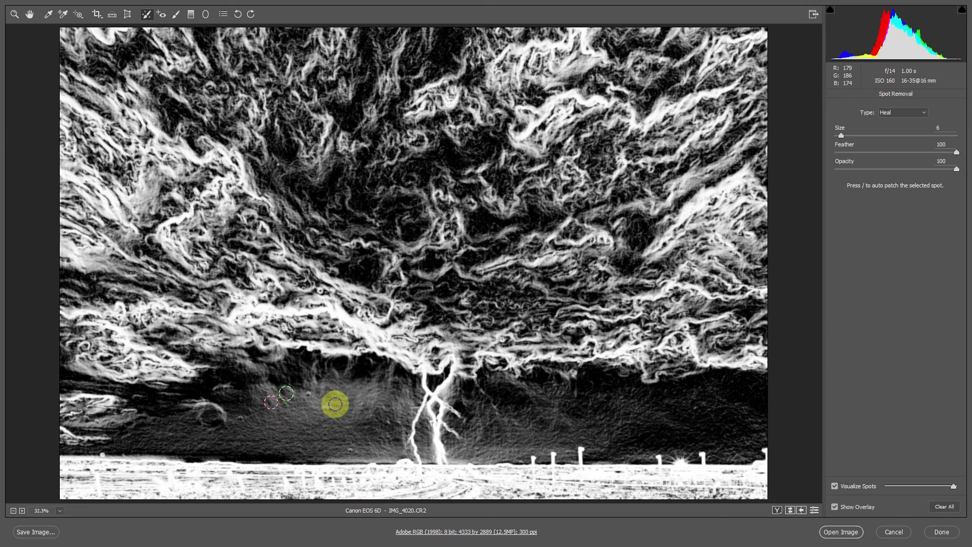
key("Delete")
left_click(328, 409)
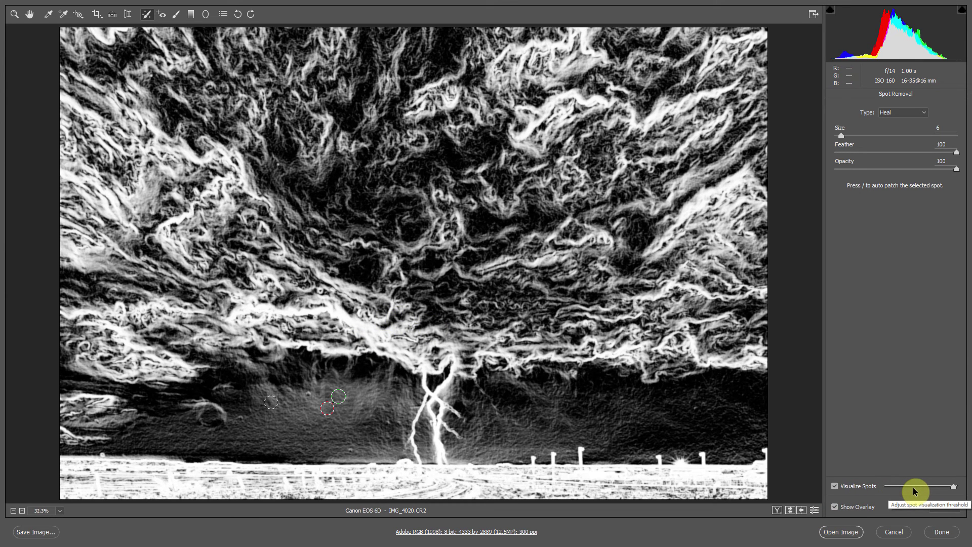
left_click(103, 455)
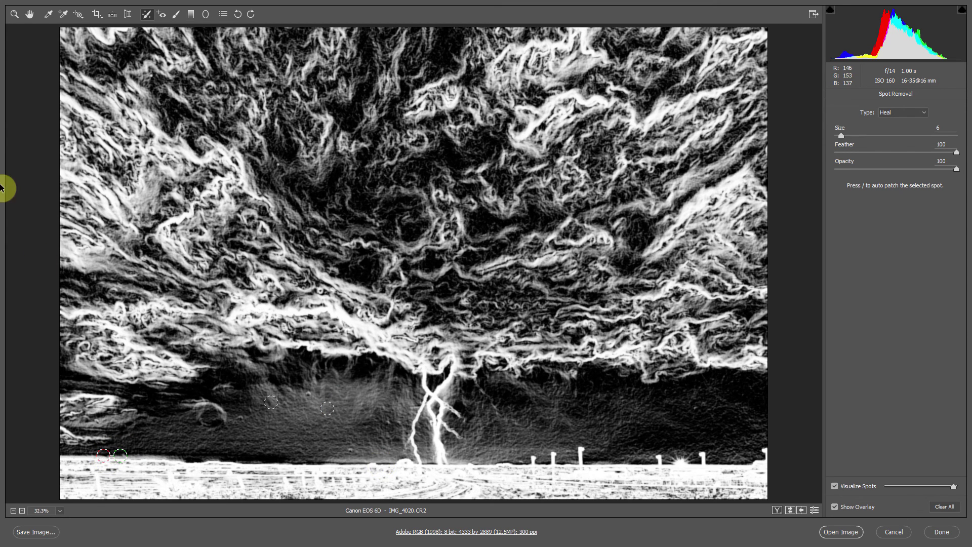
left_click(15, 19)
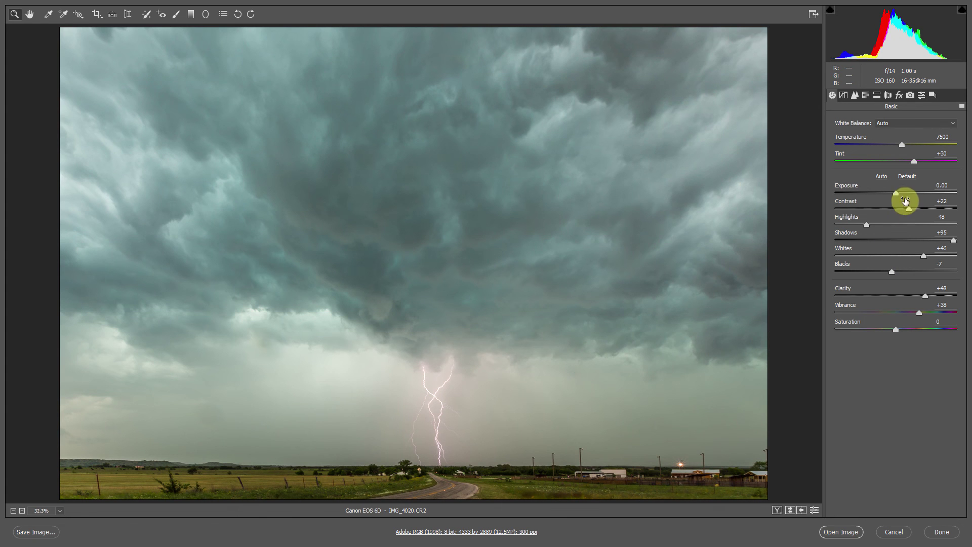
Lower Basic Exposure to -0.25 and compare it against the default settings
left_click_drag(897, 193, 893, 192)
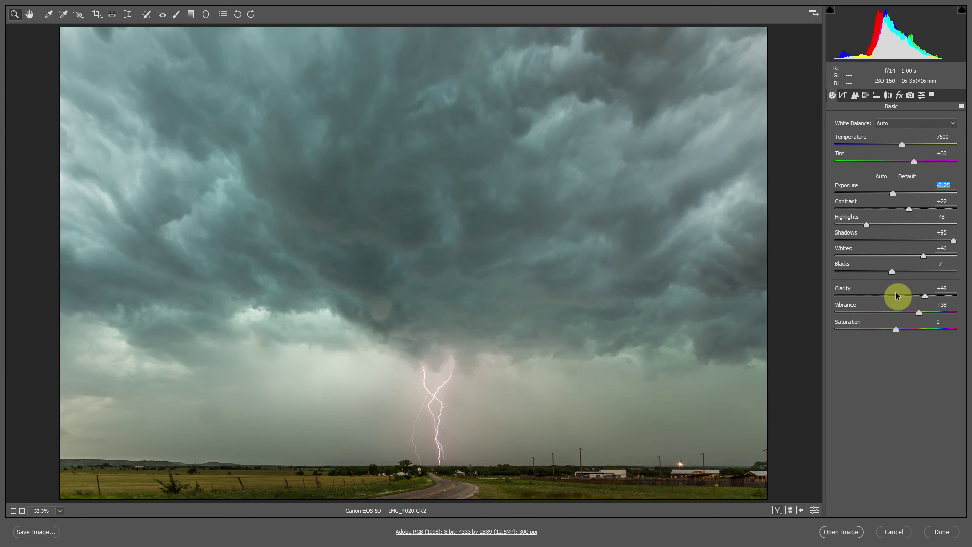
left_click(813, 510)
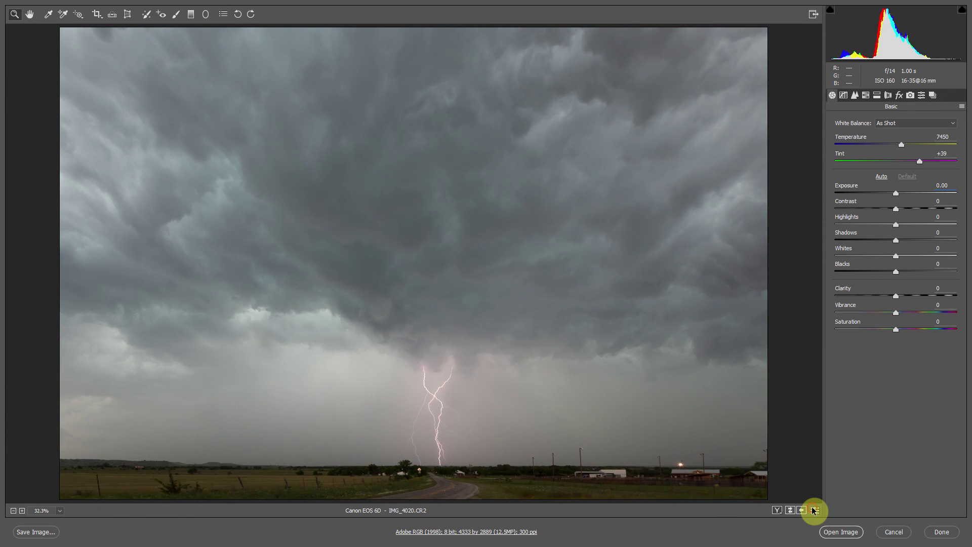
left_click(813, 510)
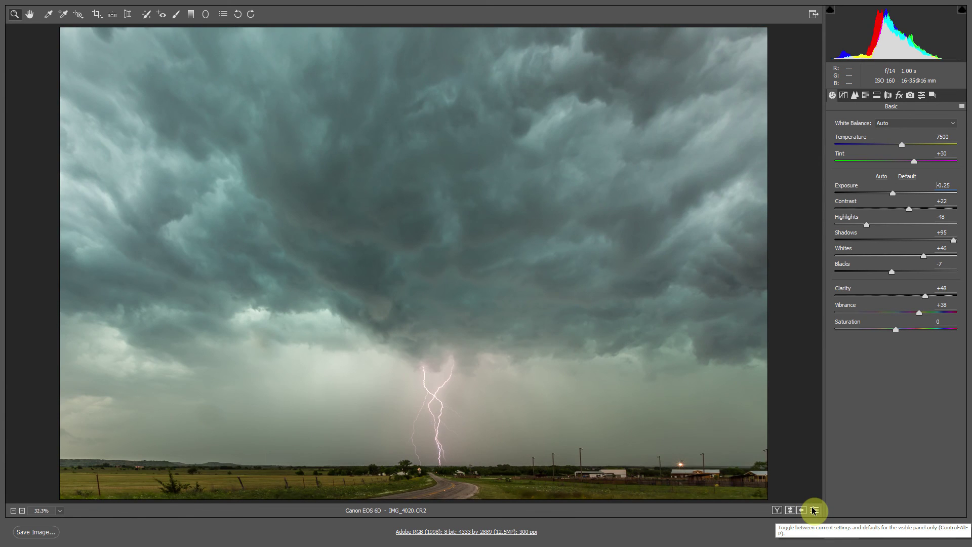
Compare the before and after once more, then open the image in Photoshop
left_click(812, 509)
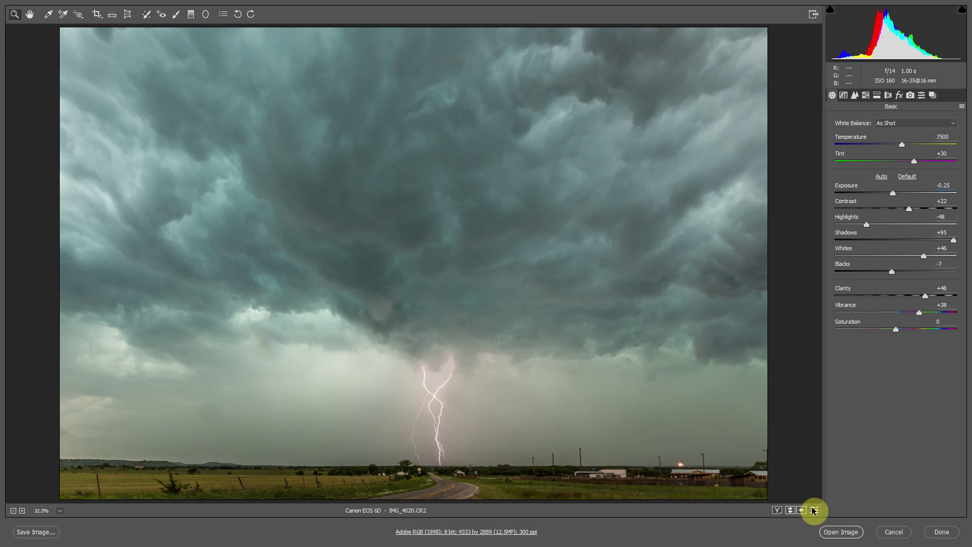
left_click(812, 509)
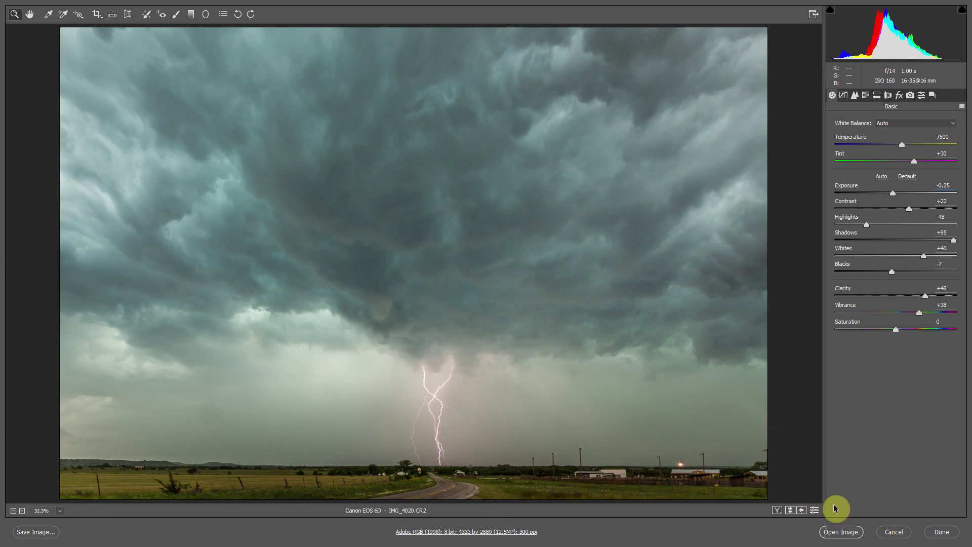
left_click(848, 532)
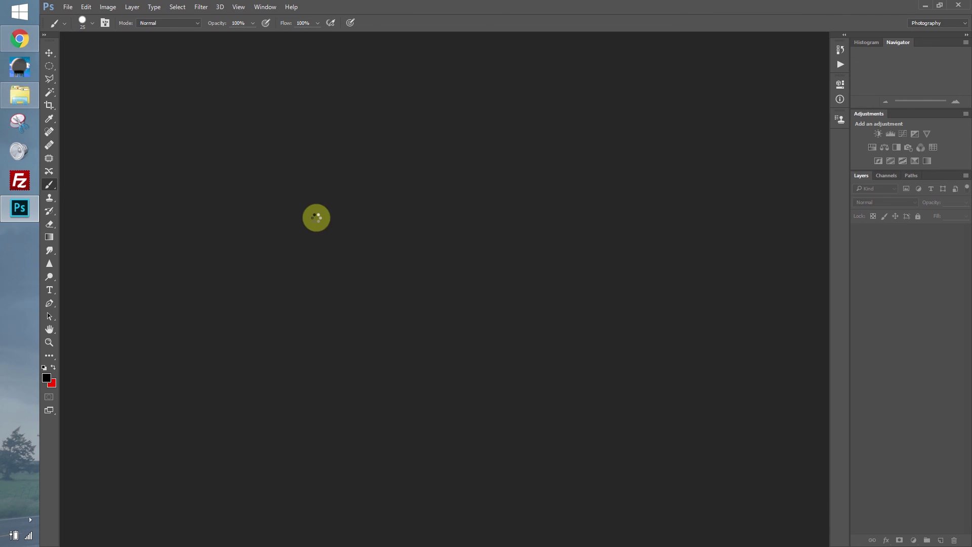
mouse_move(28, 213)
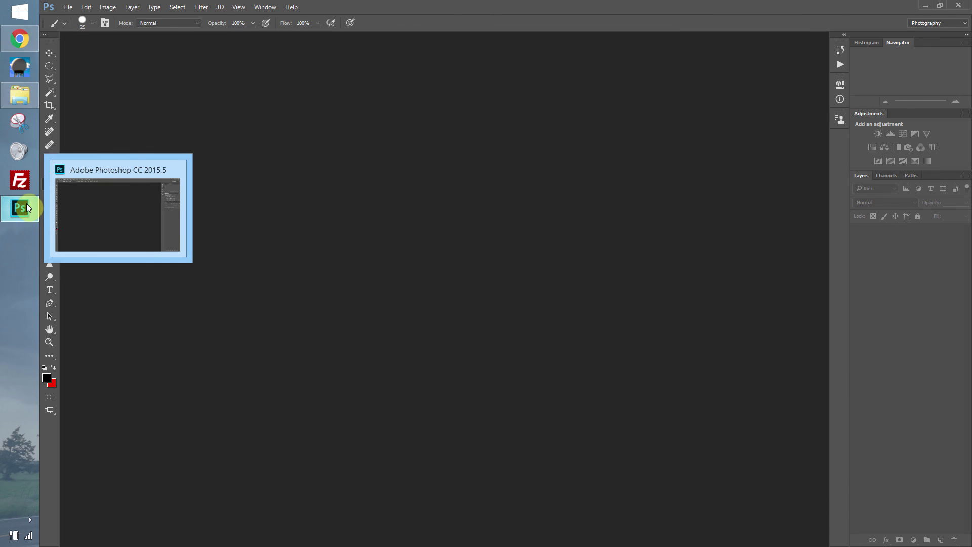